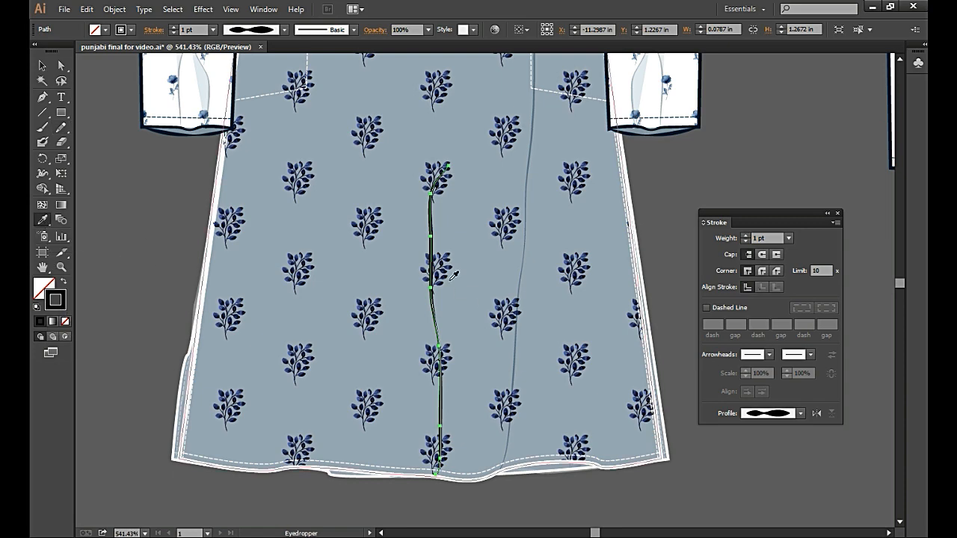
Match the centre fold line to the thin fold line beside it and fill it with a muted blue-grey.
left_click(526, 270)
double_click(55, 299)
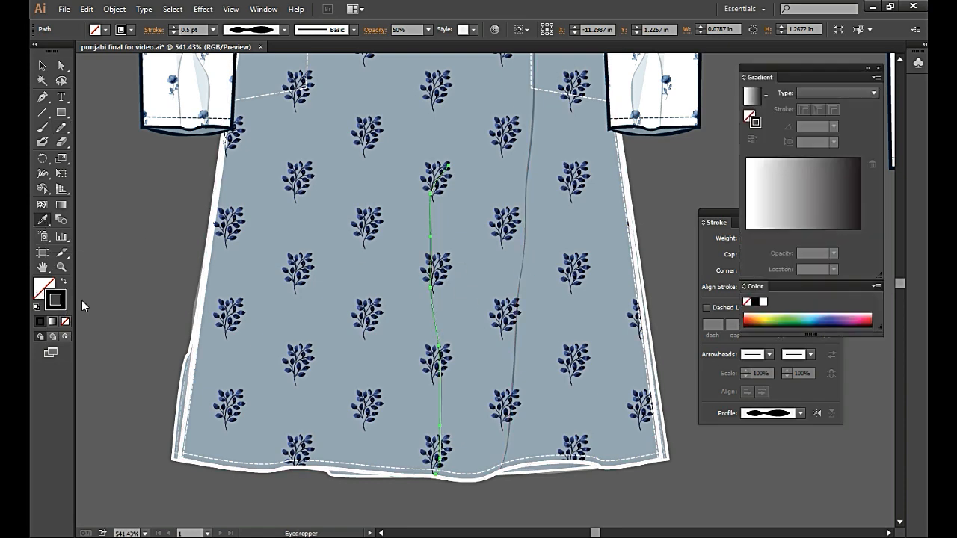
left_click(516, 324)
left_click(370, 349)
left_click(636, 265)
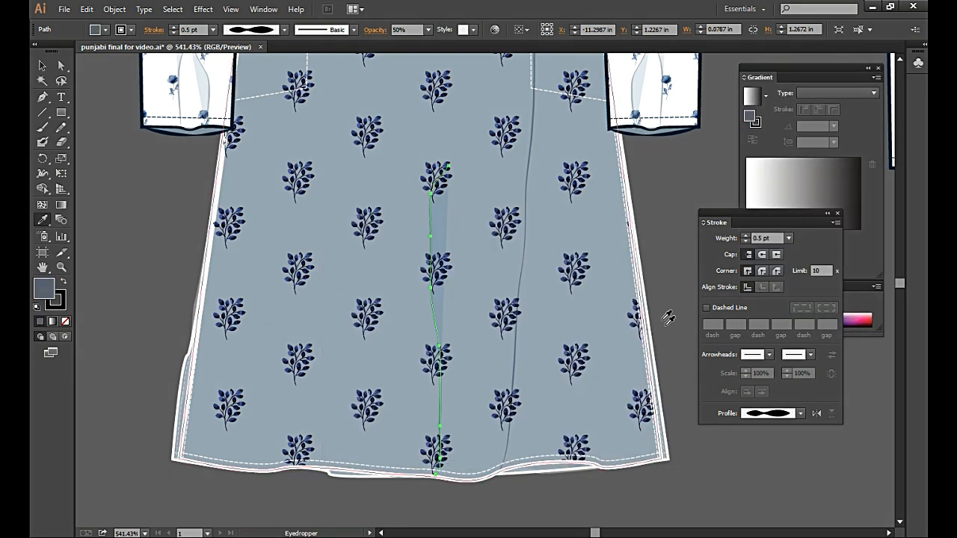
Show the transparency settings and set the centre fold's opacity to 60%, leaving nothing selected.
left_click(255, 6)
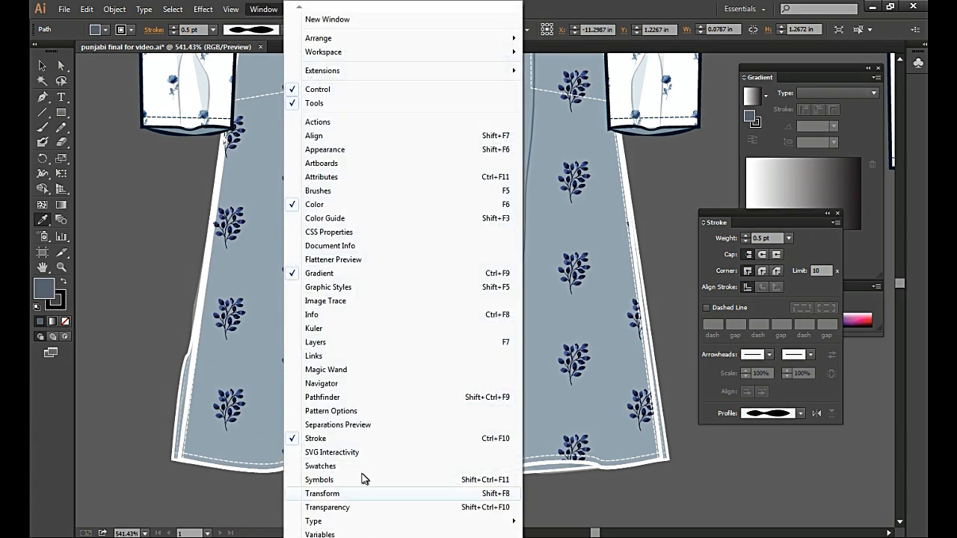
left_click(367, 504)
left_click(864, 420)
left_click(879, 352)
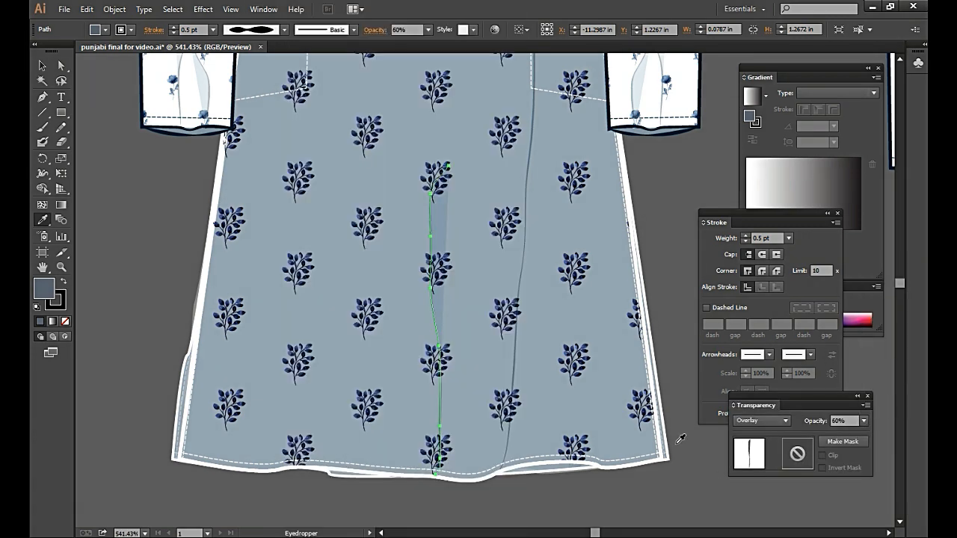
left_click(42, 66)
left_click(505, 332)
Draw a wavy fold line with the Pencil tool, about 0.93 in tall, up from the hem on the folded-corner garment.
left_click_drag(651, 216, 574, 302)
left_click_drag(399, 219, 300, 243)
left_click_drag(560, 407, 247, 343)
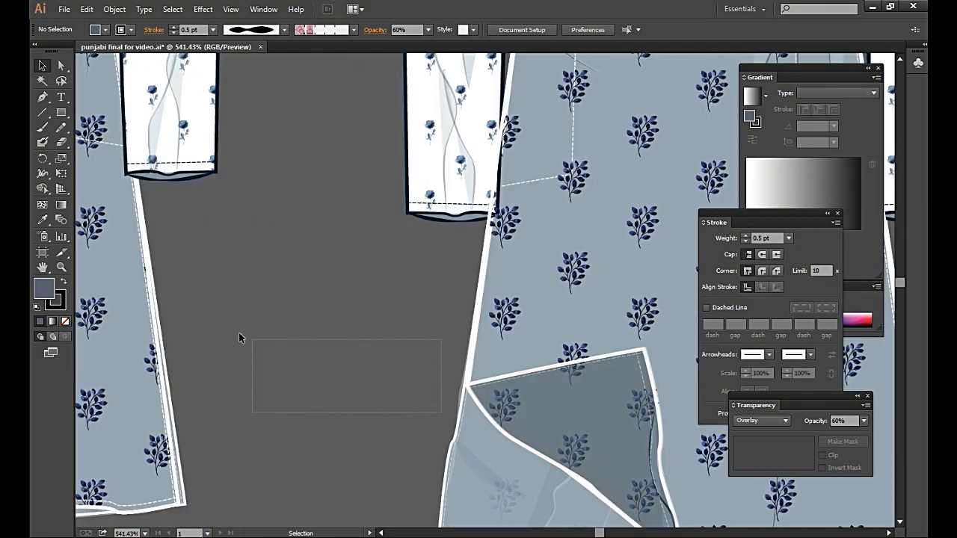
left_click_drag(351, 366, 78, 256)
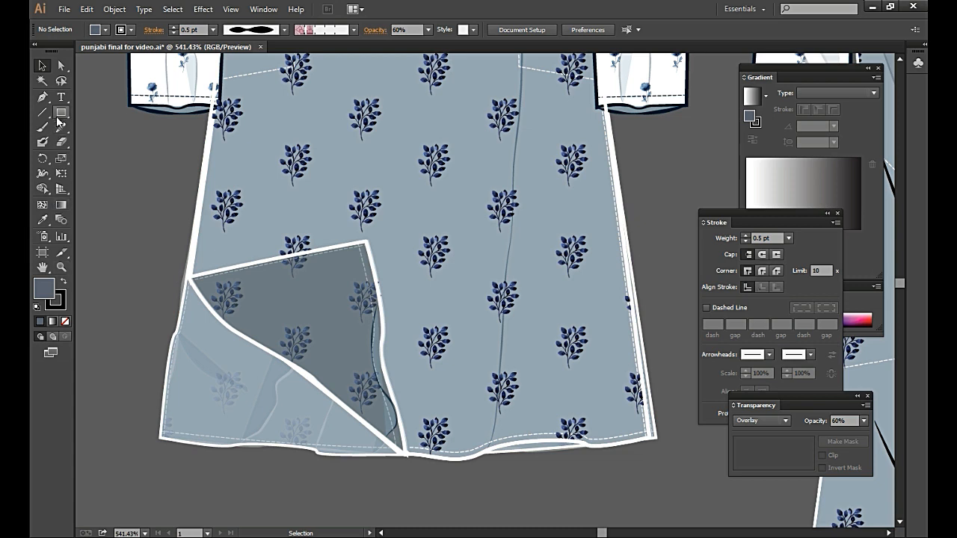
left_click_drag(581, 441, 570, 215)
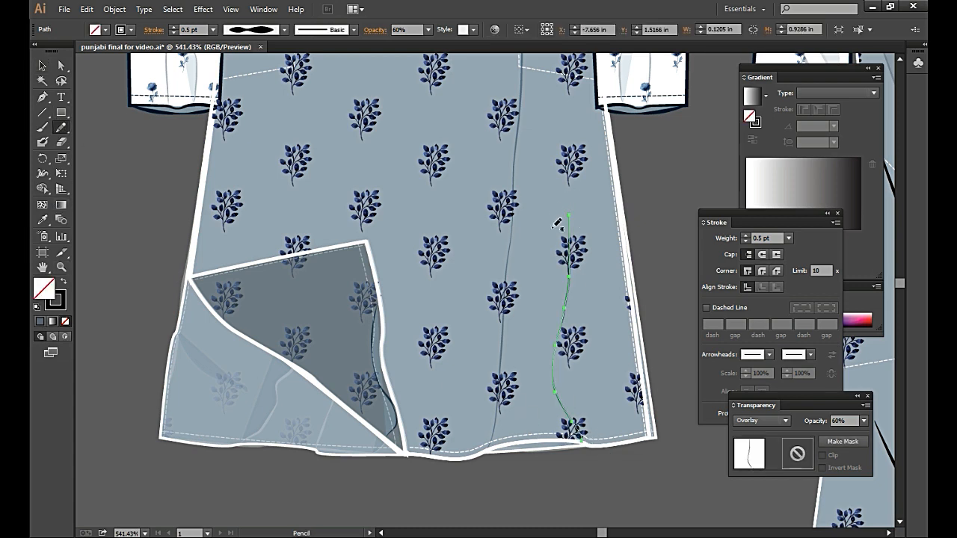
Set the new hem fold's fill colour to 566877.
double_click(49, 293)
left_click(522, 342)
left_click(517, 327)
left_click(383, 345)
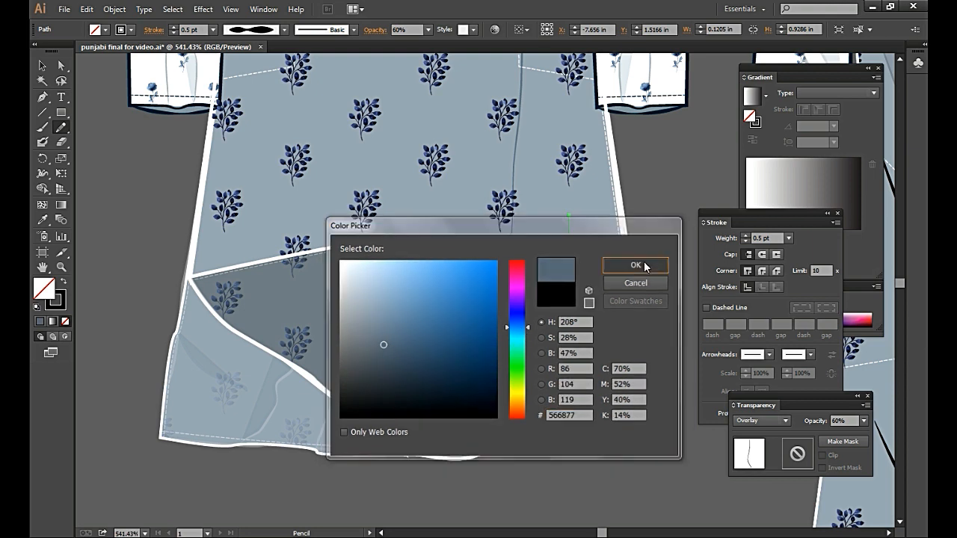
left_click(637, 263)
Copy the appearance of the folded corner's shading to the hem fold and set its opacity to 50%.
left_click(45, 218)
left_click(271, 399)
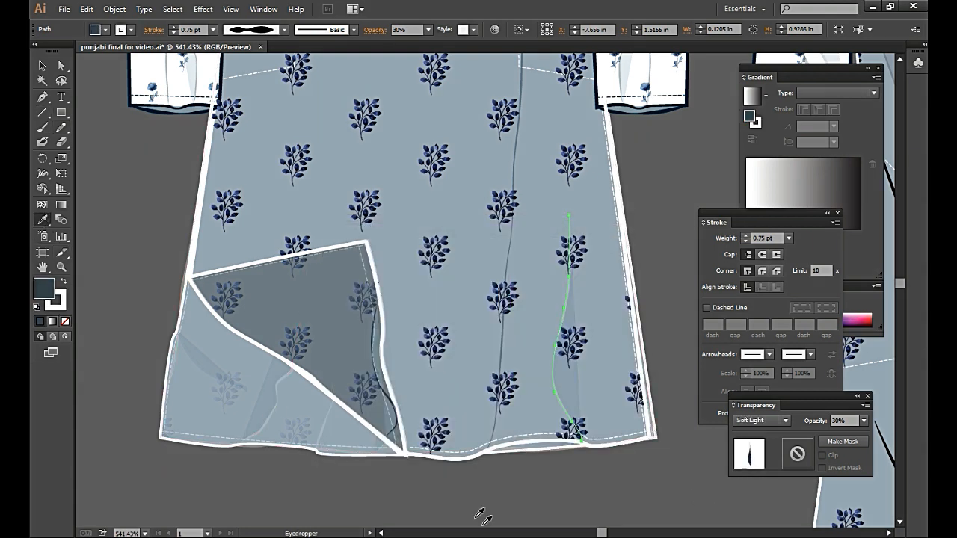
left_click(864, 421)
left_click(878, 351)
key("v")
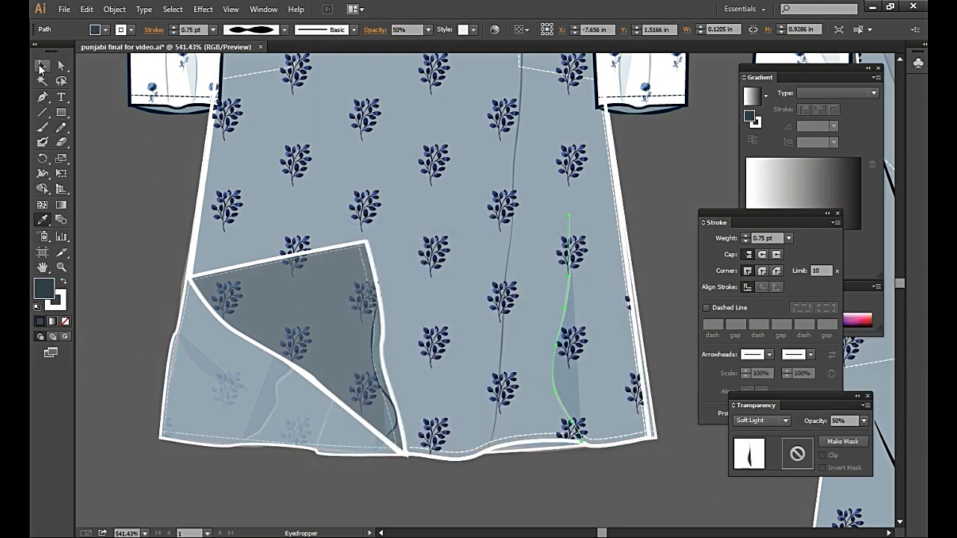
left_click(709, 461)
Move the garment's front group down and aside to uncover the inner back panel with the neck label.
key("space")
left_click_drag(684, 209, 661, 360)
left_click_drag(496, 161, 533, 398)
left_click_drag(509, 306, 503, 438)
left_click_drag(498, 203, 499, 286)
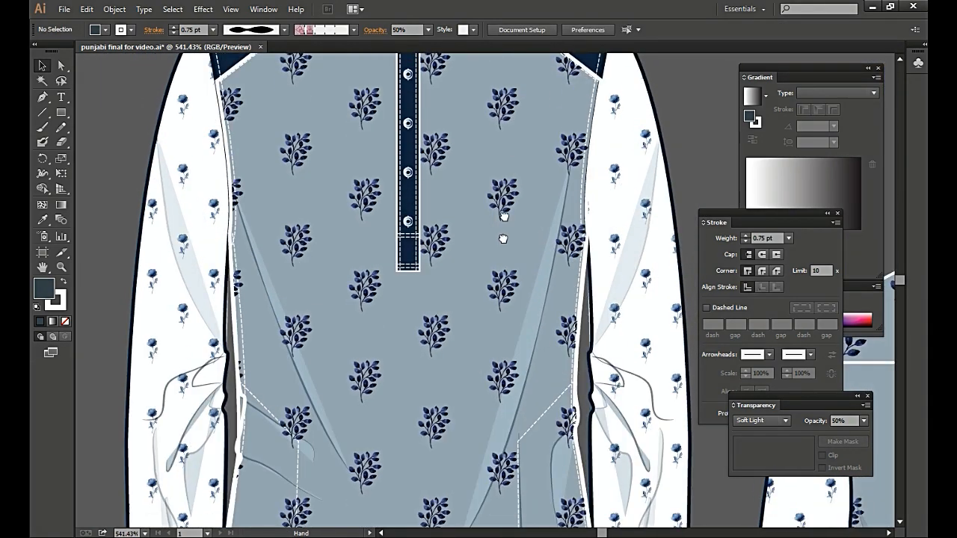
left_click_drag(504, 226, 508, 293)
left_click_drag(508, 157, 514, 280)
left_click(523, 289)
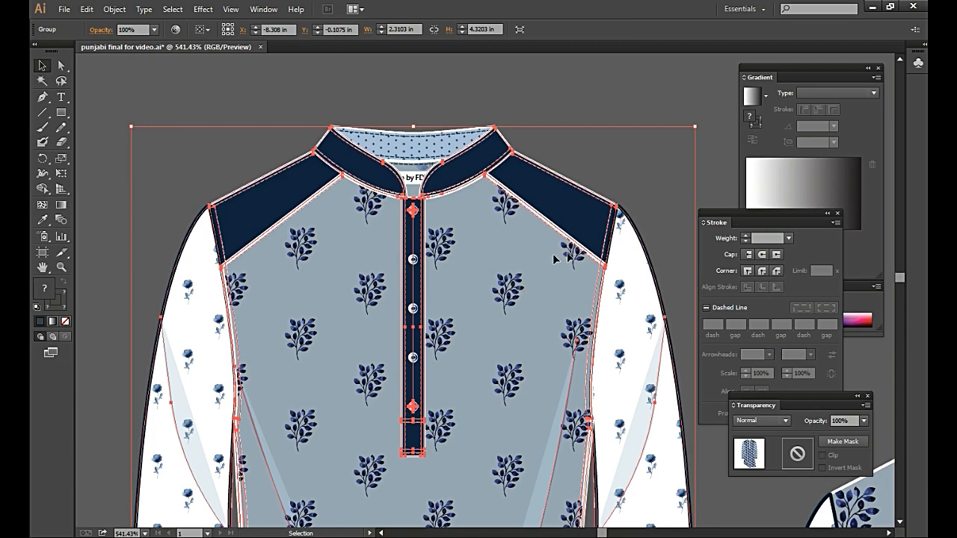
left_click_drag(553, 254, 353, 257)
left_click_drag(327, 226, 628, 438)
left_click(613, 160)
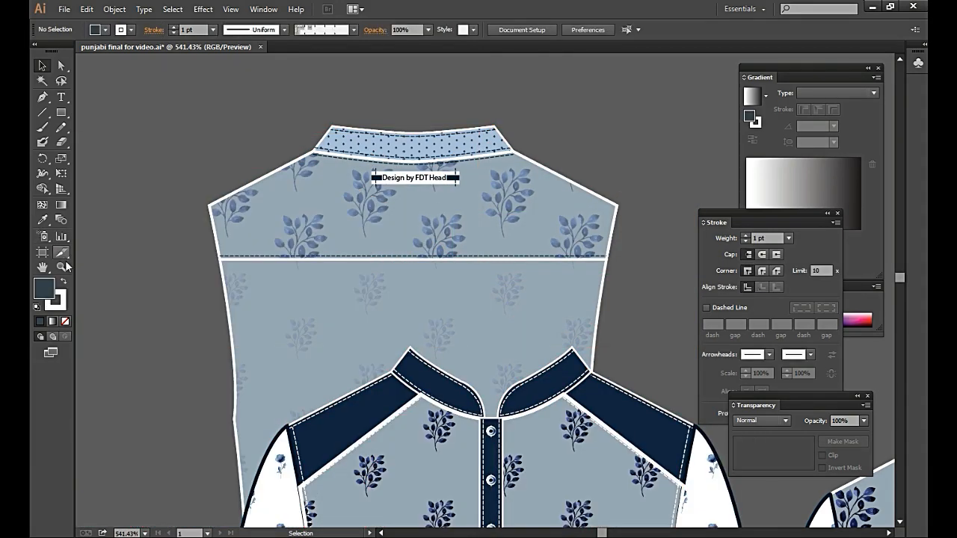
Add the text "back side of the fabric" on the back panel, beneath the neck label.
left_click(608, 301)
left_click_drag(610, 441, 346, 369)
left_click_drag(293, 462, 326, 475)
left_click(62, 97)
left_click(323, 296)
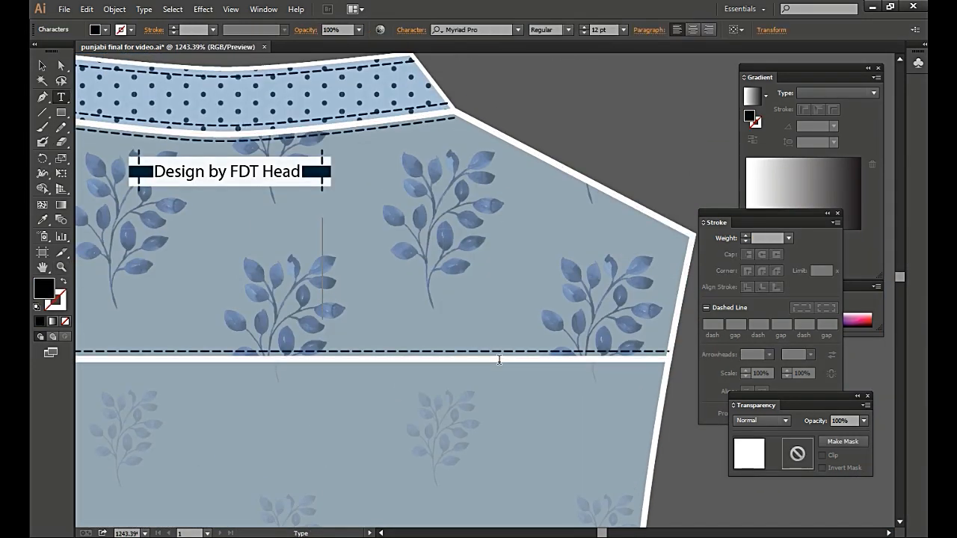
type("back side ")
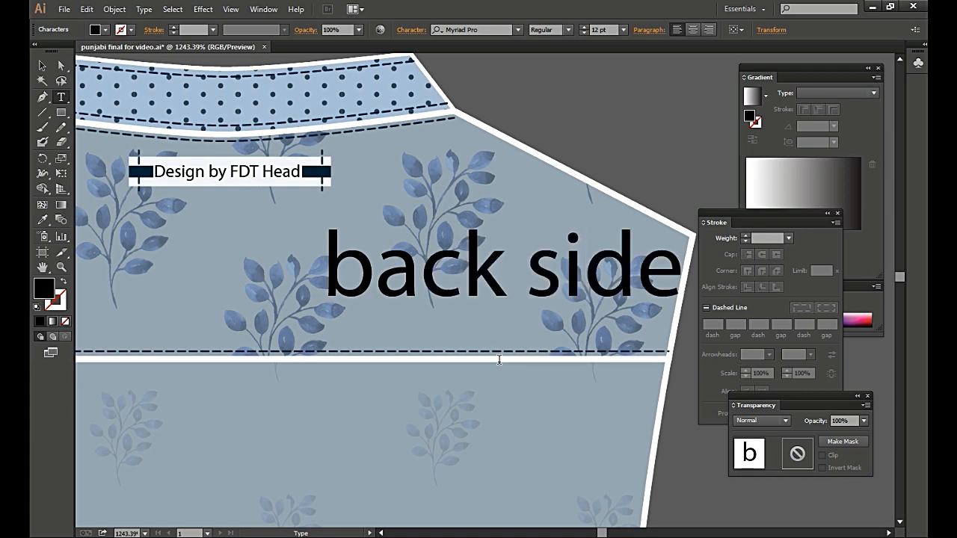
type("of t")
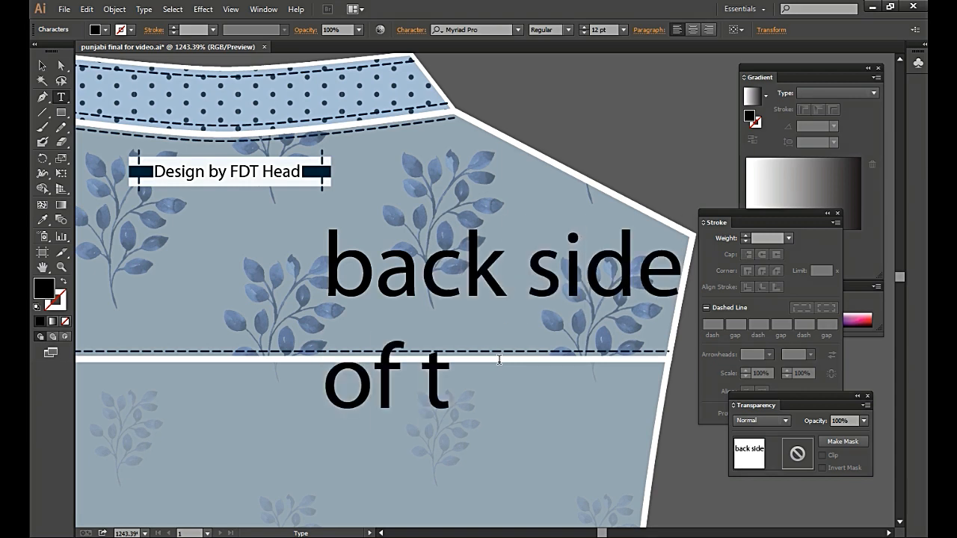
type("he fab")
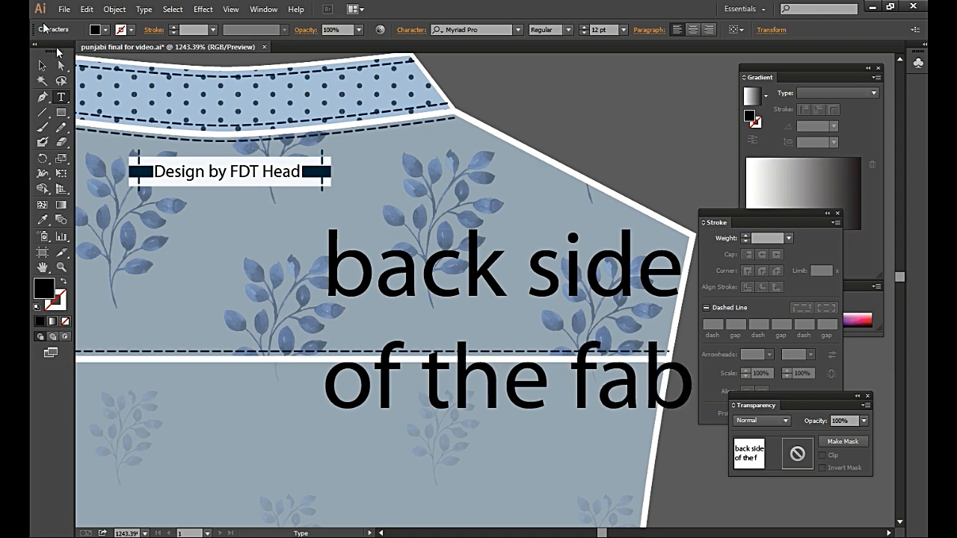
Scale the "back side of the fabric" text down to 7.5 pt and move it below the yoke seam.
left_click(43, 65)
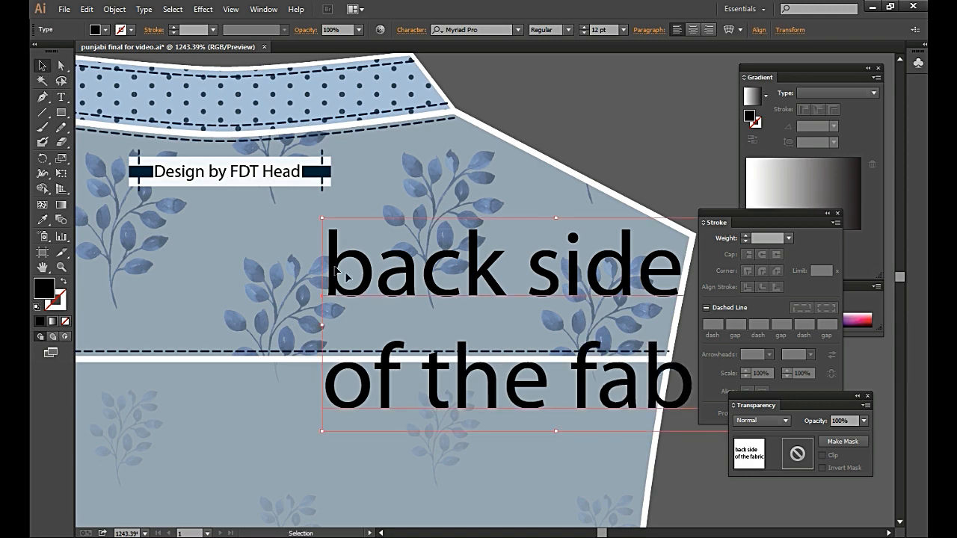
left_click_drag(321, 217, 495, 309)
left_click_drag(629, 329, 355, 430)
Delete the garment's front group and the "back side of the fabric" text.
left_click_drag(583, 399, 546, 129)
left_click_drag(506, 389, 500, 287)
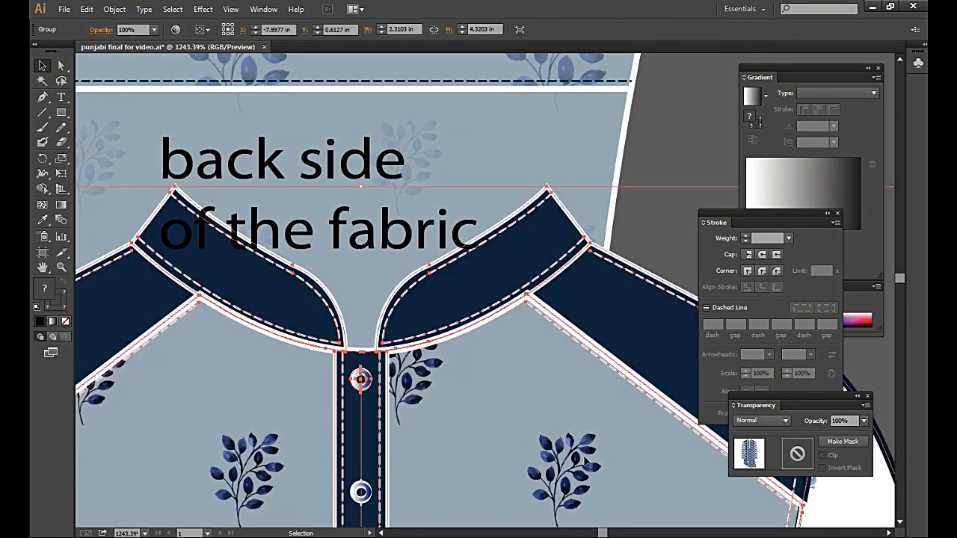
scroll(585, 461, "right", 1)
key("Delete")
left_click(384, 224)
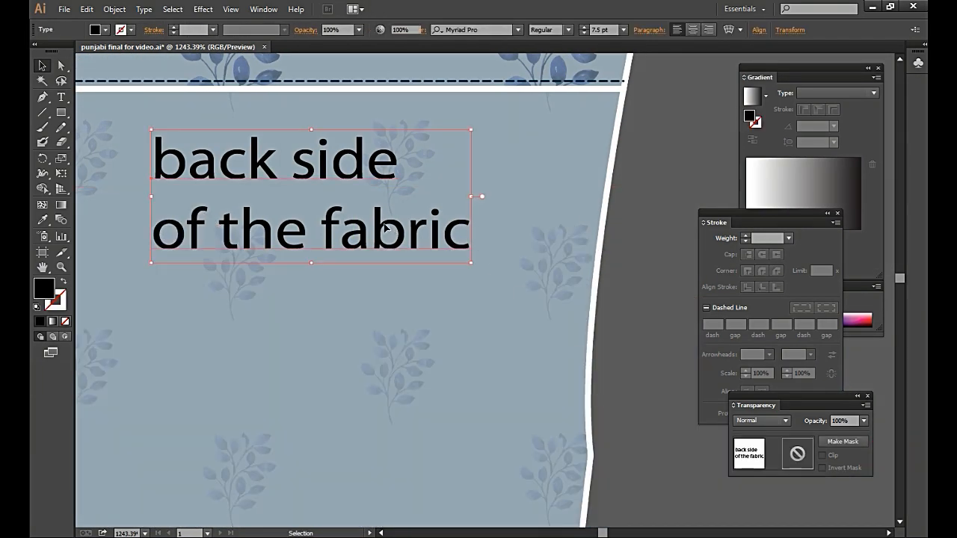
key("Delete")
Duplicate the lower edge of the back yoke on the back-view garment in place and nudge the copy upward.
left_click_drag(302, 83, 422, 339)
left_click_drag(409, 229, 423, 342)
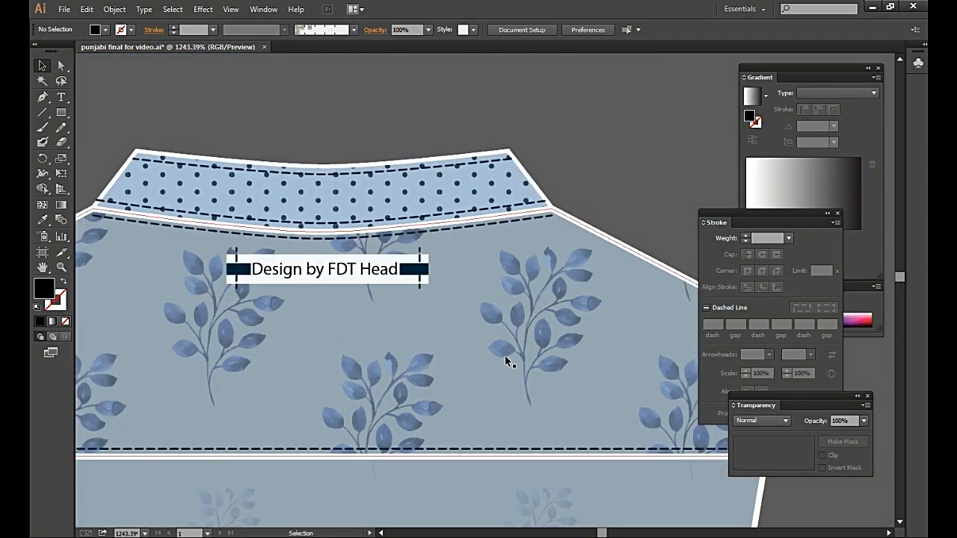
left_click_drag(508, 360, 419, 344)
left_click_drag(246, 298, 187, 298)
left_click_drag(586, 392, 46, 197)
left_click_drag(421, 353, 317, 319)
left_click_drag(519, 422, 301, 231)
mouse_move(469, 489)
left_mouse_down()
mouse_move(453, 396)
mouse_move(455, 243)
mouse_move(455, 292)
left_mouse_up()
left_click(61, 66)
left_click(512, 294)
left_click(512, 294)
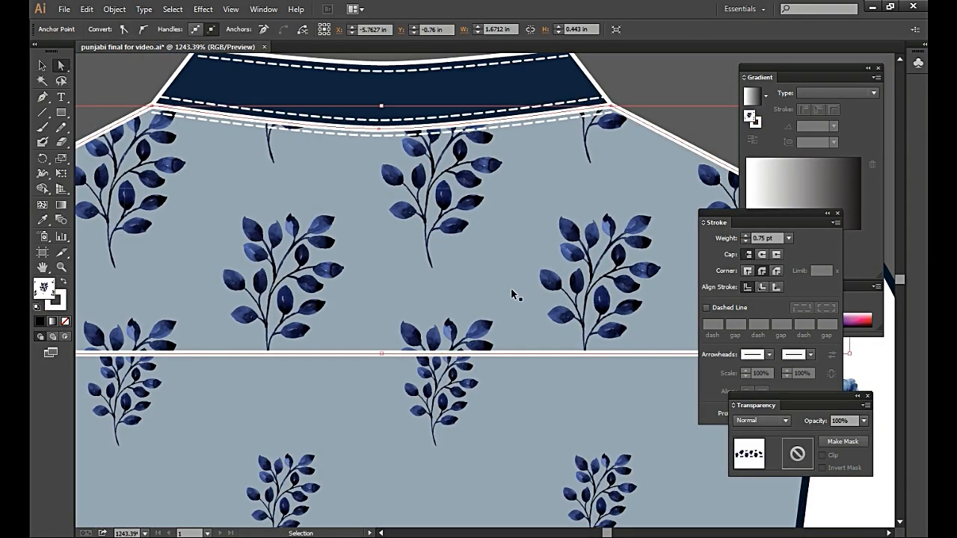
key("ctrl+f")
key("Up")
Apply the collar's white dashed stitch style to the duplicated yoke line and deselect it.
left_click(43, 220)
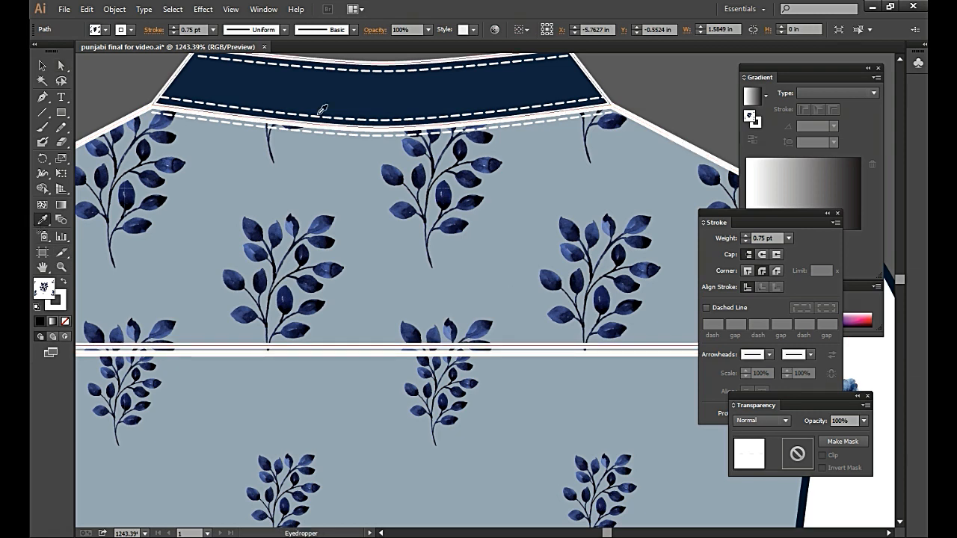
left_click(322, 110)
key("v")
left_click(649, 101)
key("space")
left_click_drag(650, 243, 620, 228)
left_click_drag(538, 387, 531, 349)
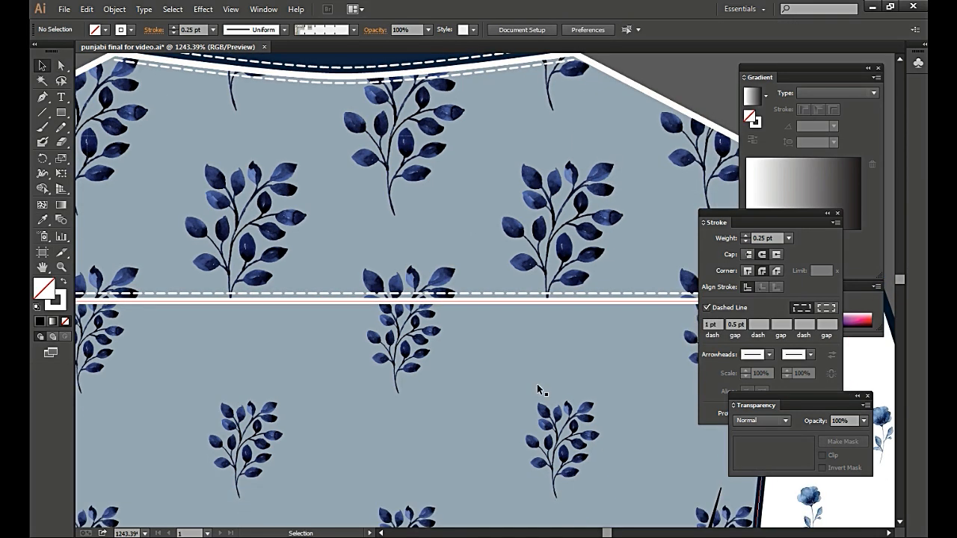
Add the text "back yoke" on the yoke of the back-view garment.
left_click(62, 97)
left_click(202, 180)
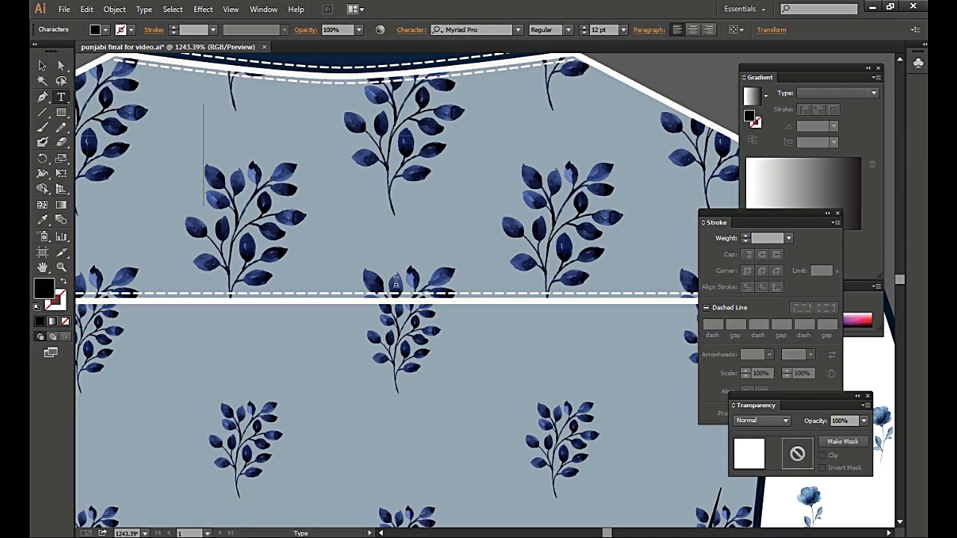
type("back")
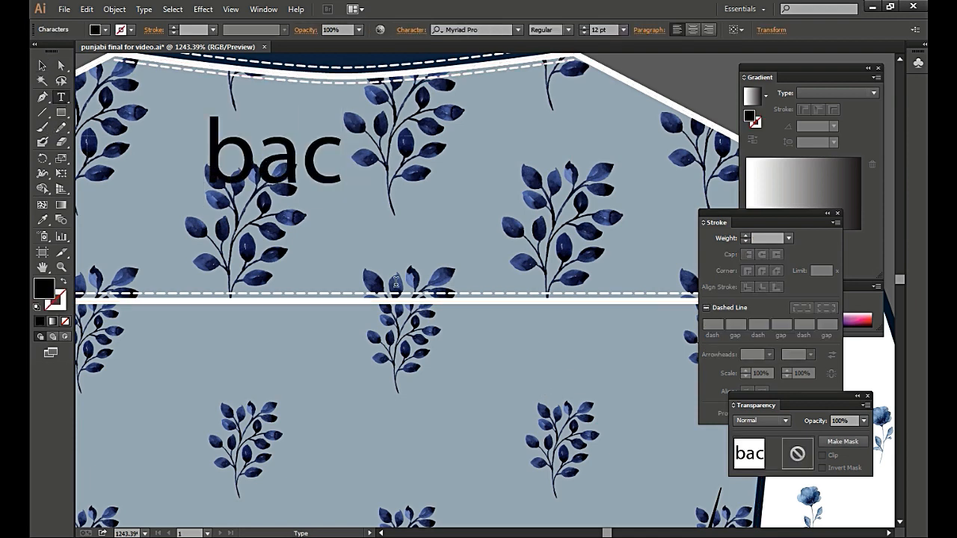
type(" yoke")
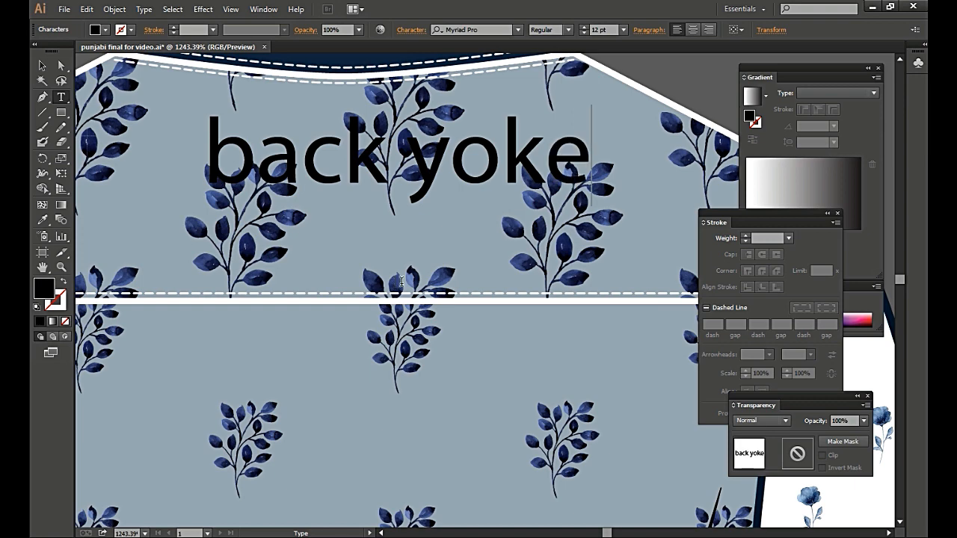
Set the "back yoke" text to 10 pt and colour it salmon pink.
left_click(623, 30)
left_click(635, 104)
left_click(42, 66)
left_click(622, 30)
left_click(635, 105)
double_click(43, 288)
left_click(422, 267)
left_click(632, 265)
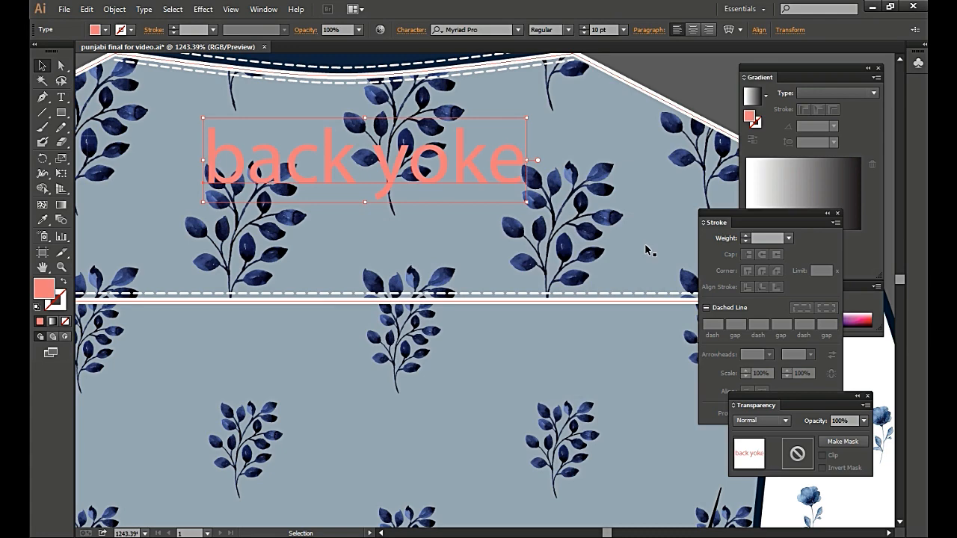
Delete the "back yoke" text from the garment.
key("Delete")
key("ctrl+minus")
key("ctrl+minus")
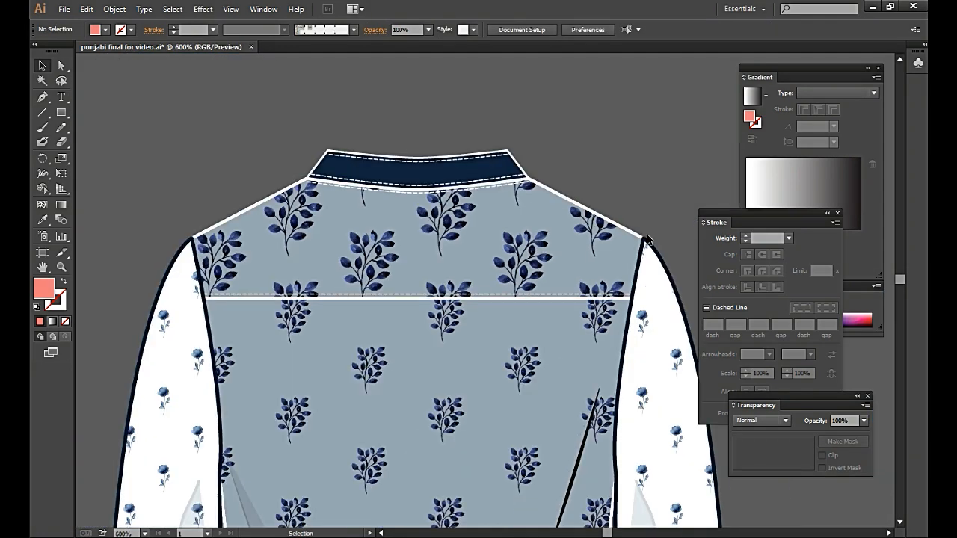
Examine the back-view garment from yoke to hem, including its fold lines, shading and sleeves.
left_click_drag(489, 417, 474, 182)
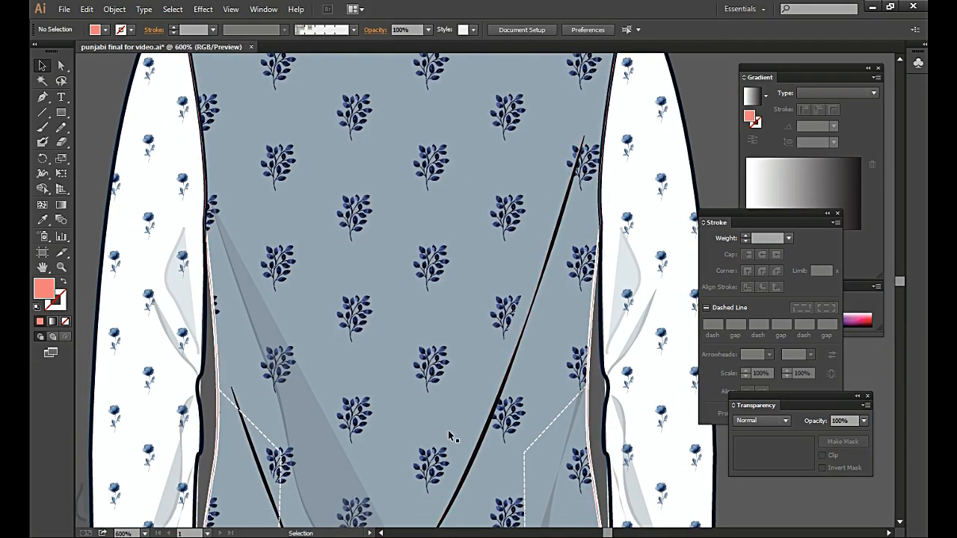
left_click_drag(449, 438, 408, 292)
left_click_drag(433, 398, 438, 372)
left_click(444, 288)
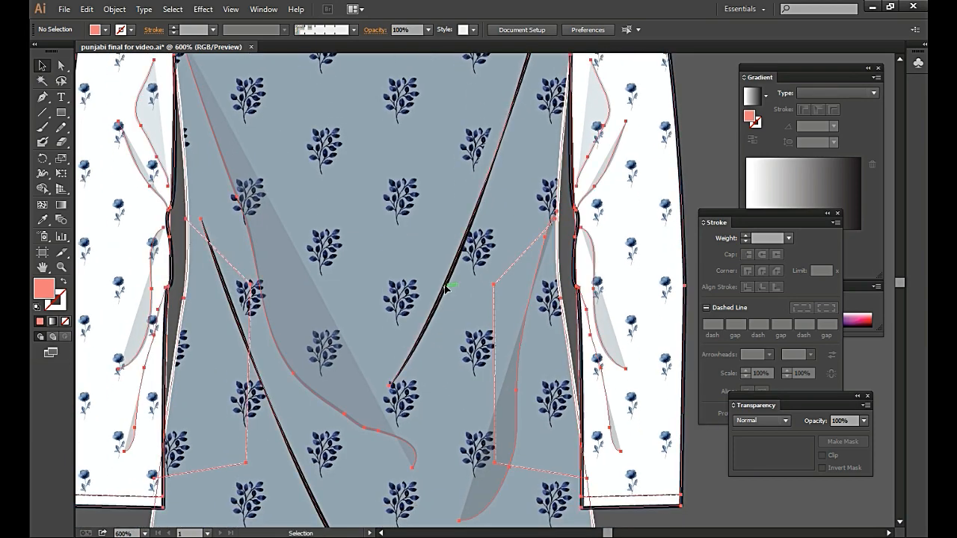
left_click(647, 175)
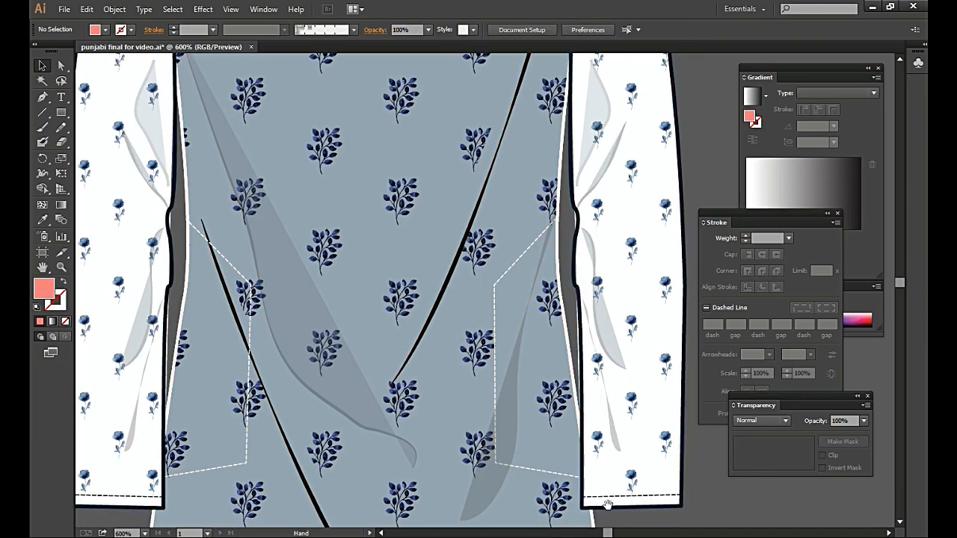
scroll(608, 505, "down", 10)
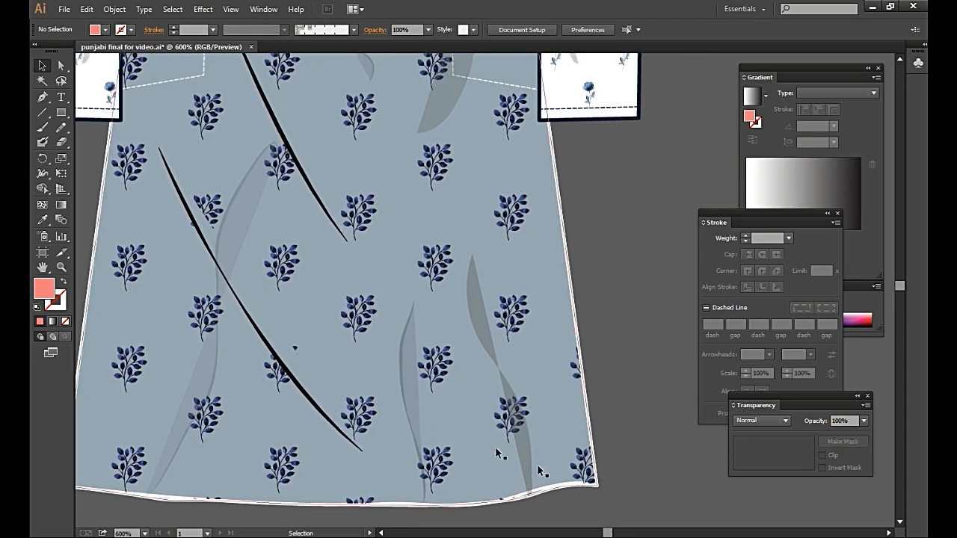
key("ctrl+minus")
scroll(286, 380, "up", 10)
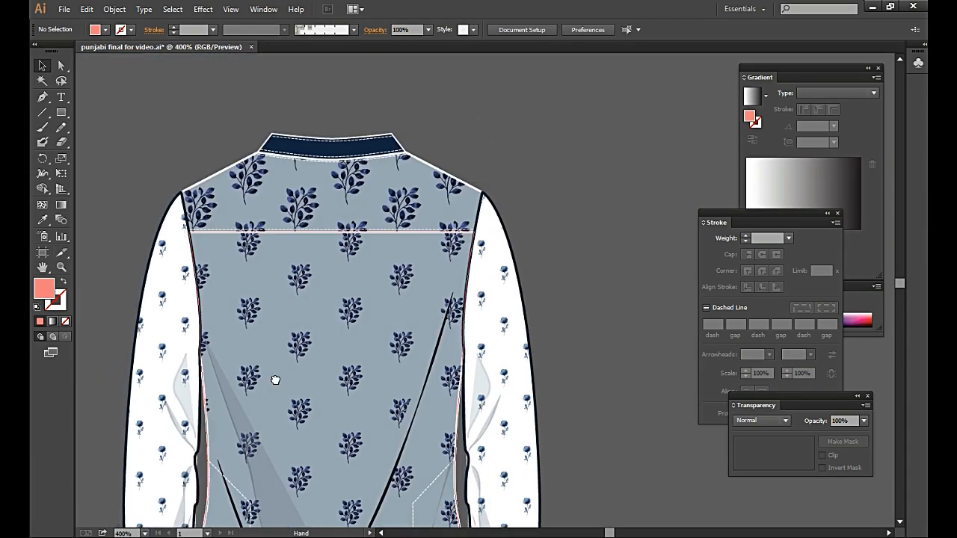
left_click_drag(275, 379, 369, 243)
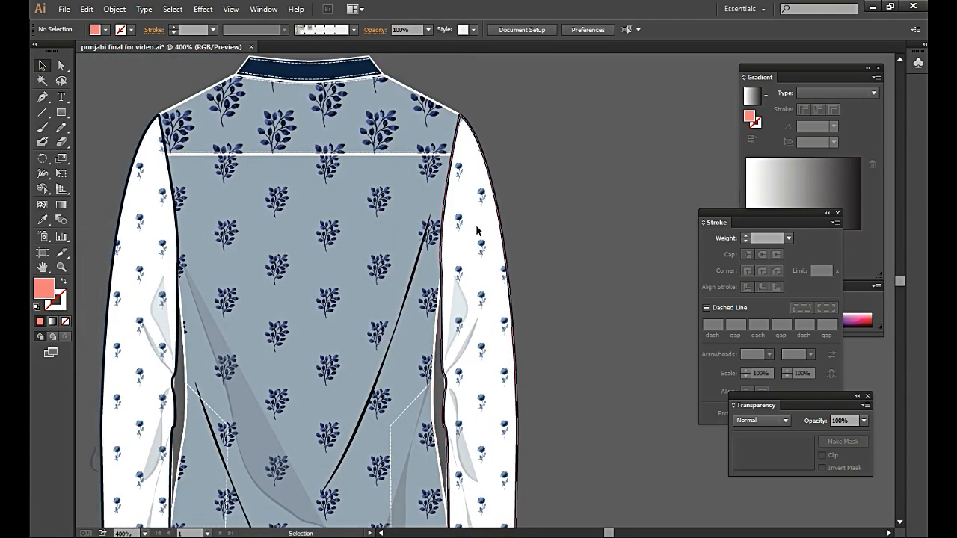
Ungroup the whole back-view garment so its body, yoke and sleeves can be selected separately.
left_click(477, 231)
right_click(477, 231)
left_click(515, 306)
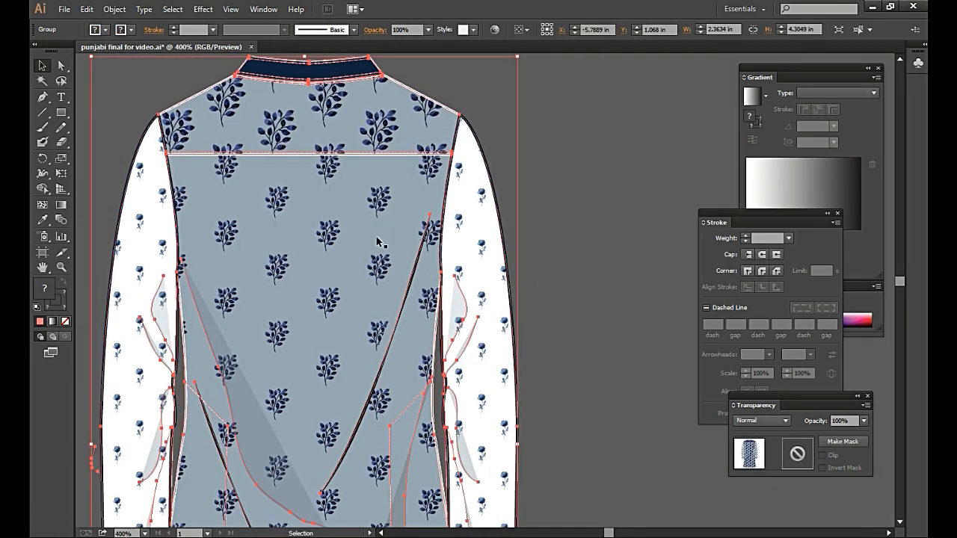
left_click(376, 241)
left_click(115, 9)
left_click(156, 69)
left_click(603, 224)
Ungroup the back view's remaining group containing the sleeves and fold lines.
left_click(326, 217)
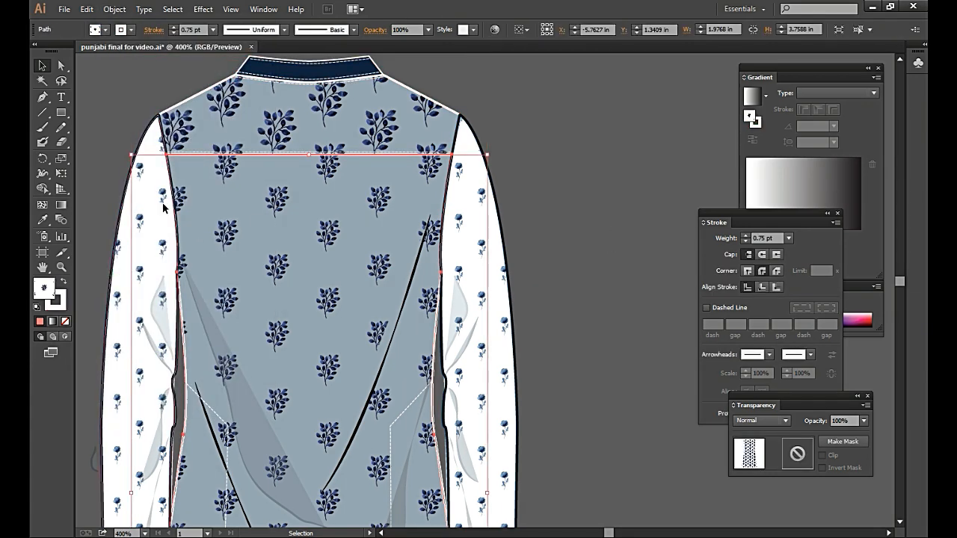
left_click(484, 254)
left_click(114, 9)
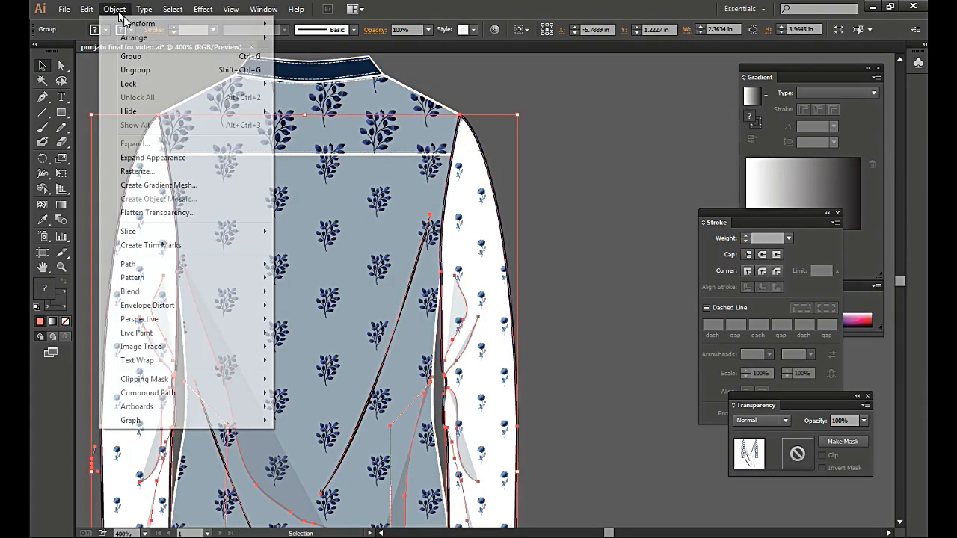
left_click(134, 70)
left_click(623, 195)
Show the document's swatches and place them in the free area beside the back-view garment.
left_click(263, 9)
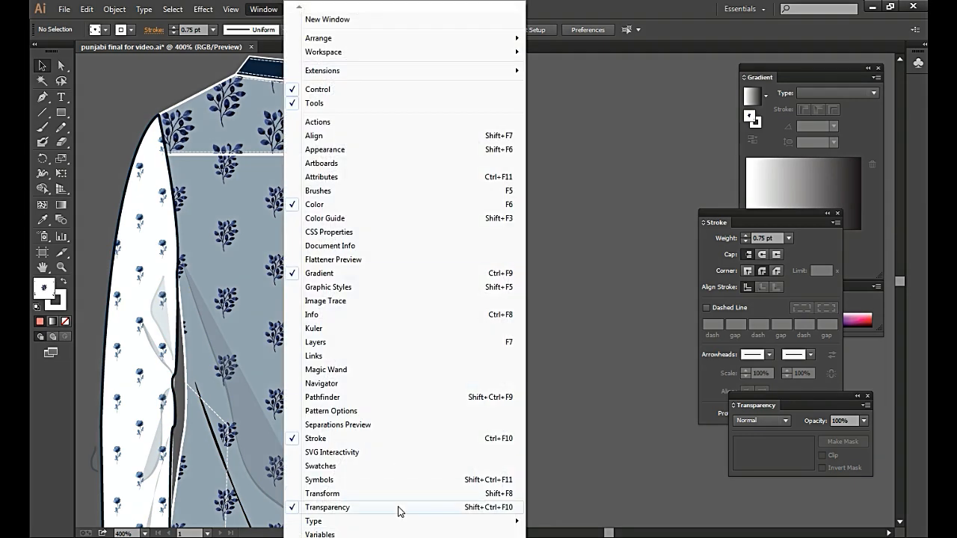
left_click(397, 464)
left_click_drag(777, 188, 580, 124)
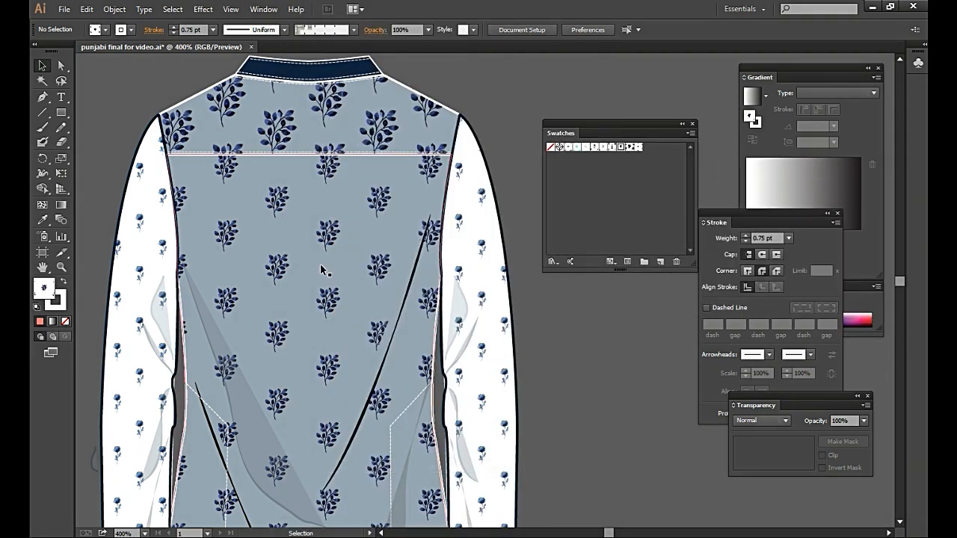
Try New Pattern 2 on the back yoke, and fill the yoke and back body with New Pattern 3.
left_click(351, 120)
left_click(604, 147)
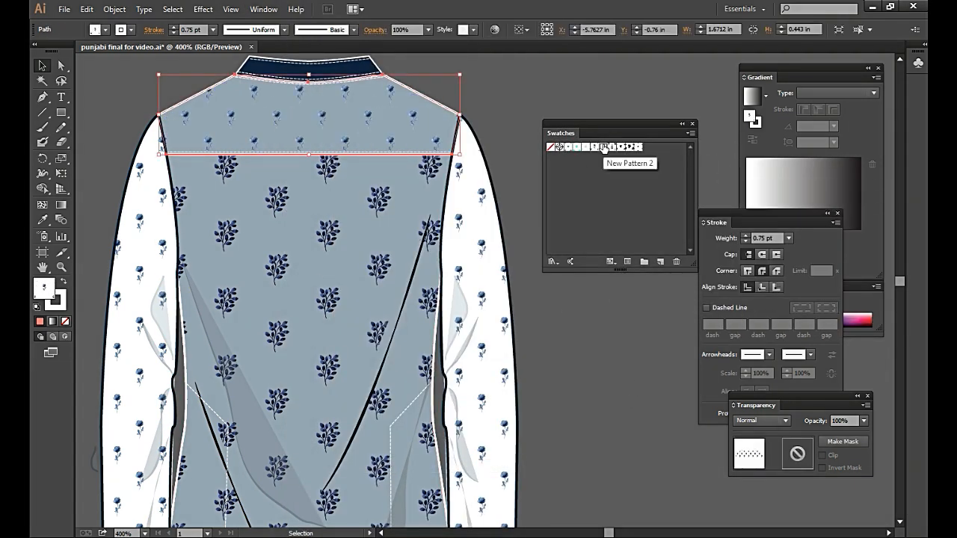
left_click(613, 147)
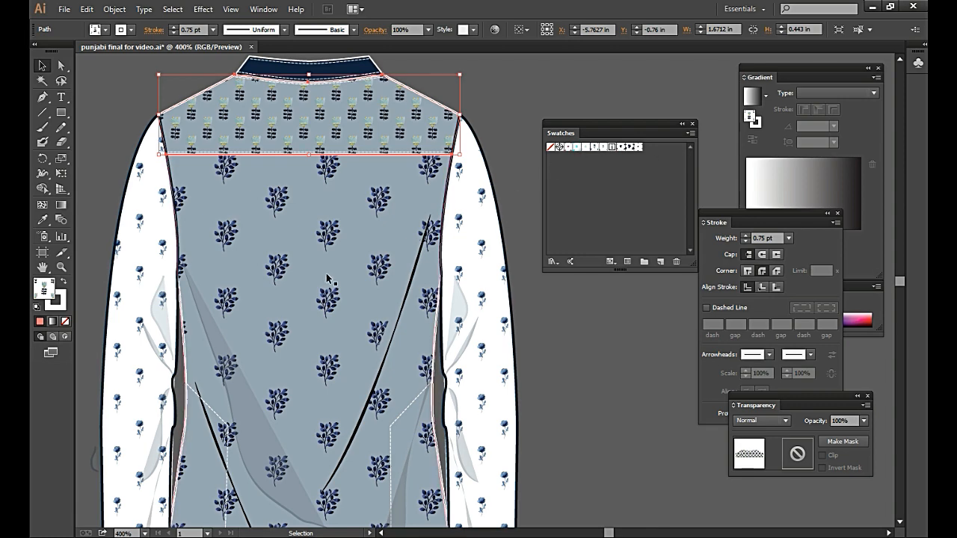
left_click(404, 217)
left_click(612, 147)
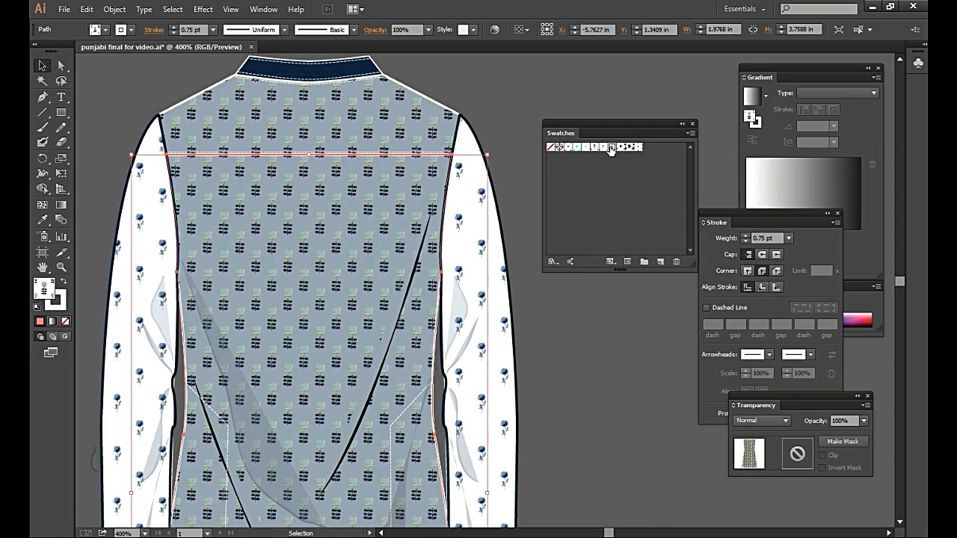
Ungroup both sleeves of the back-view garment into separate shapes.
left_click(482, 274)
left_click(114, 9)
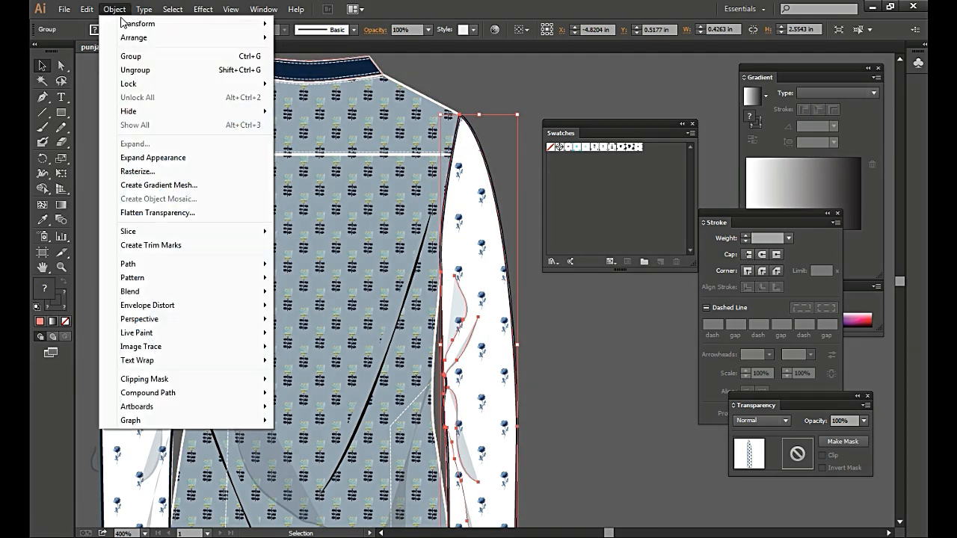
left_click(153, 77)
left_click(138, 224)
left_click(114, 9)
left_click(136, 70)
Fill both sleeves of the back-view garment with the small black dot pattern.
left_click(632, 146)
left_click(609, 340)
left_click(459, 301)
left_click(632, 146)
left_click(562, 483)
left_click_drag(562, 482, 595, 411)
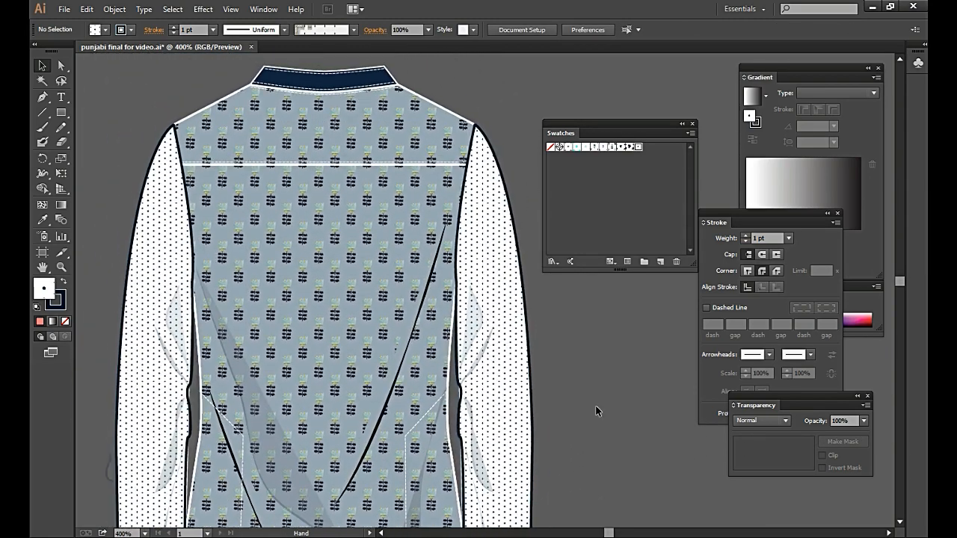
Edit New Pattern 3 by scaling its motif down inside the tile, and save the pattern change.
left_click(386, 207)
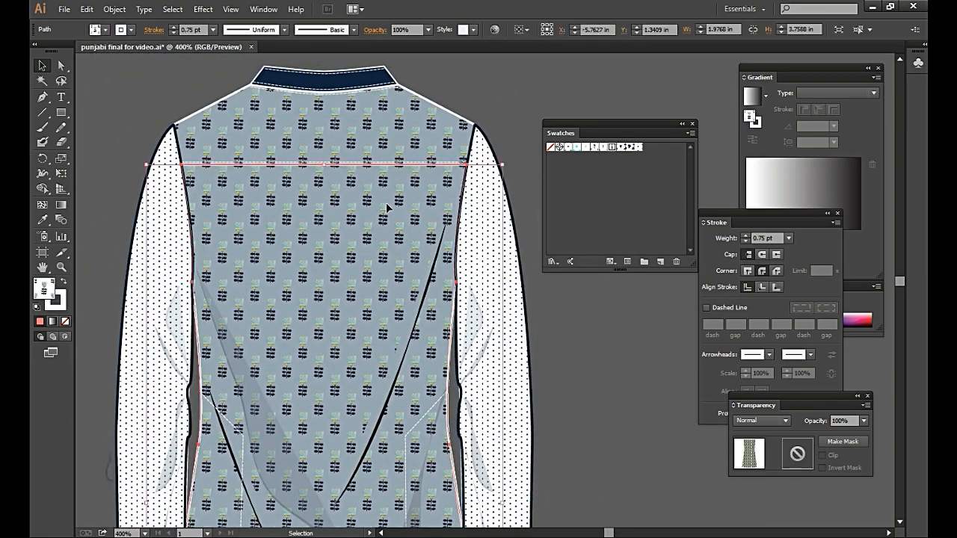
double_click(611, 148)
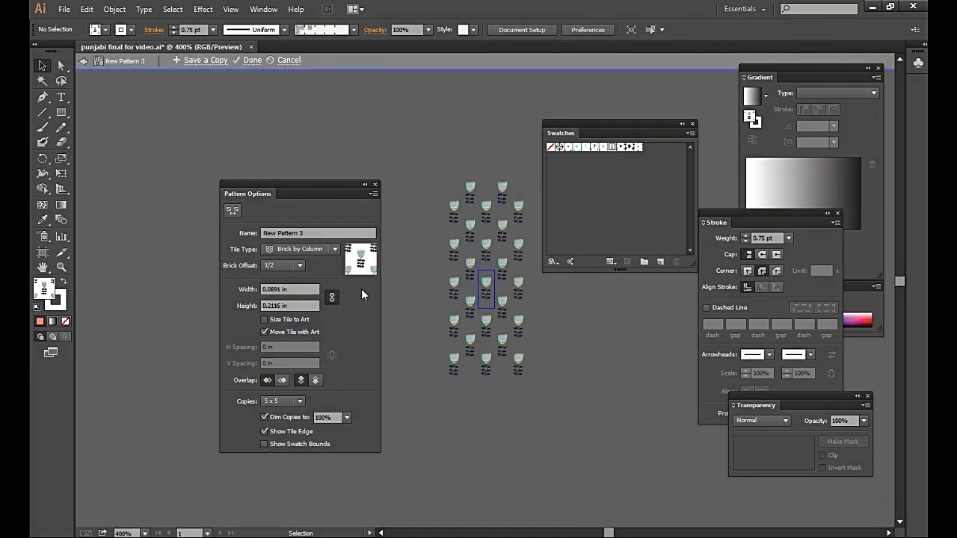
left_click(490, 298)
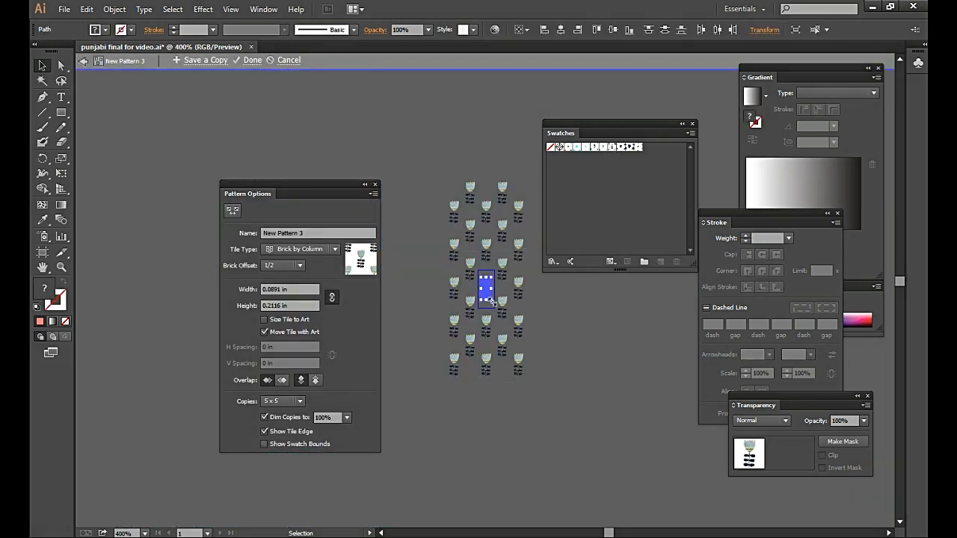
left_click_drag(489, 299, 490, 300)
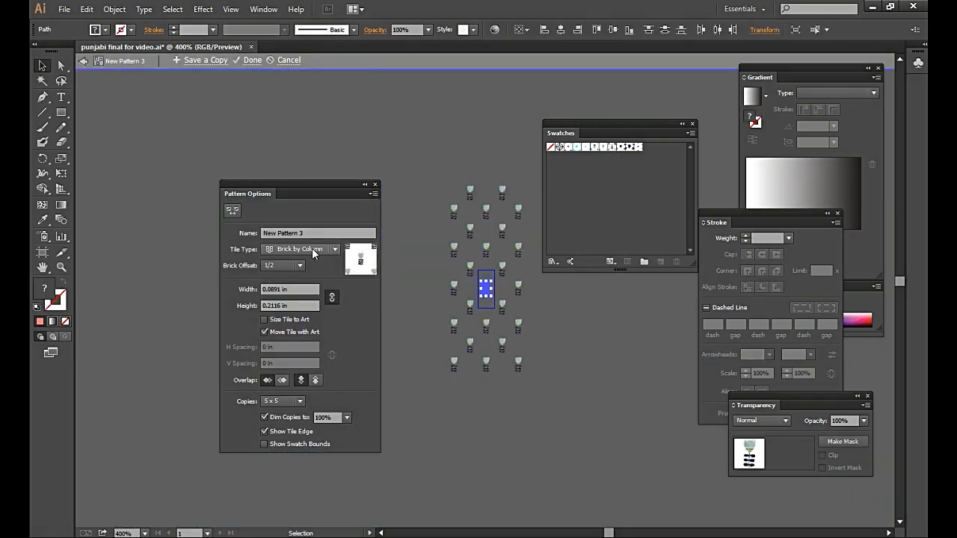
left_click(250, 60)
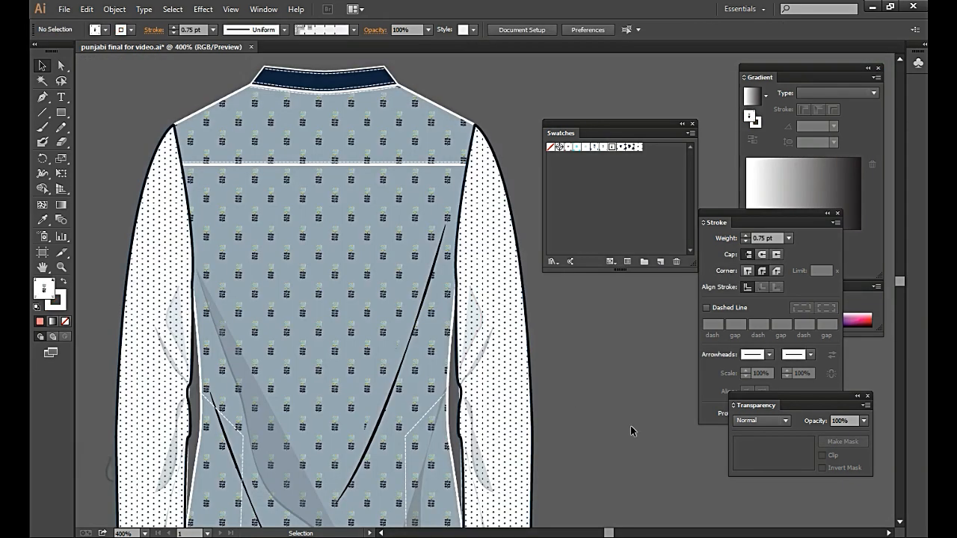
Try the leaf and blue flower patterns on the back body, and fill it with New Pattern Swatch 3.
left_click(316, 192)
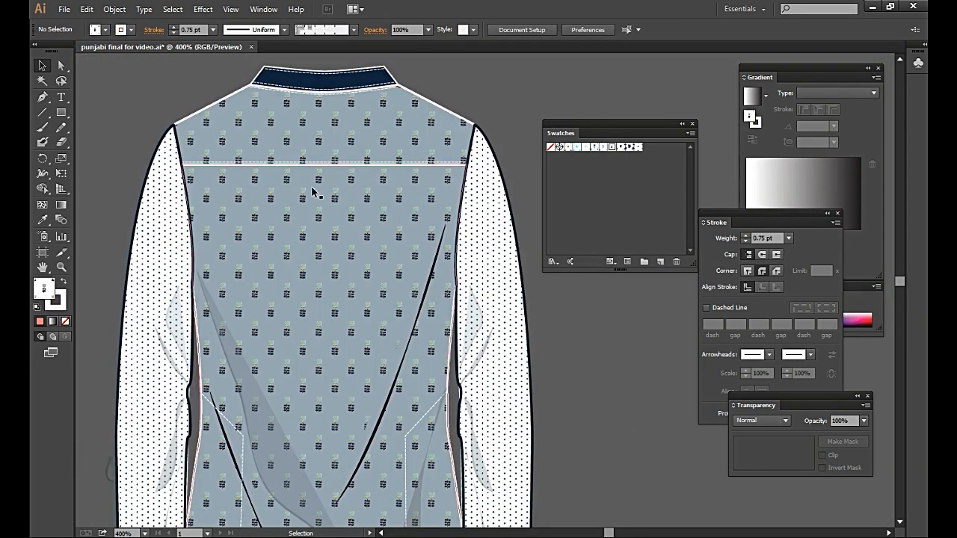
left_click(621, 147)
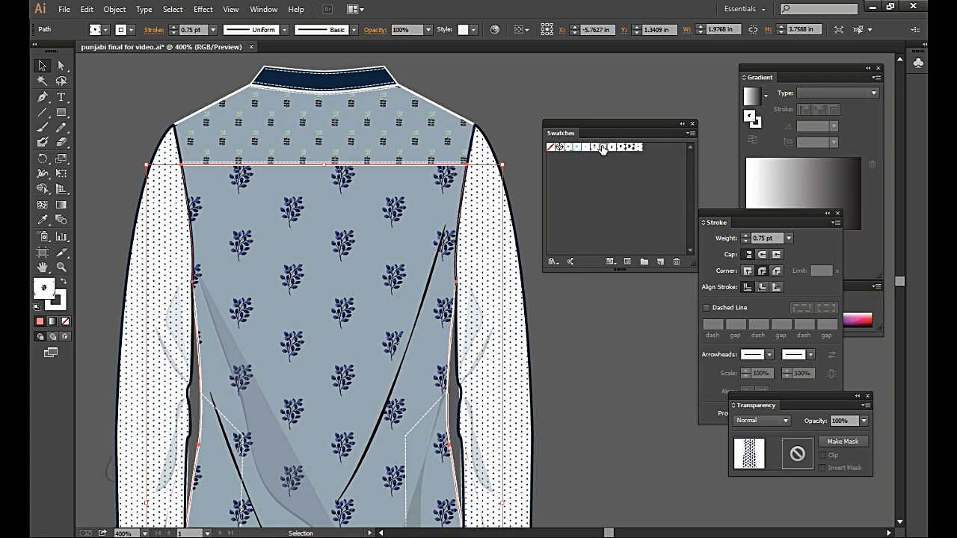
left_click(602, 147)
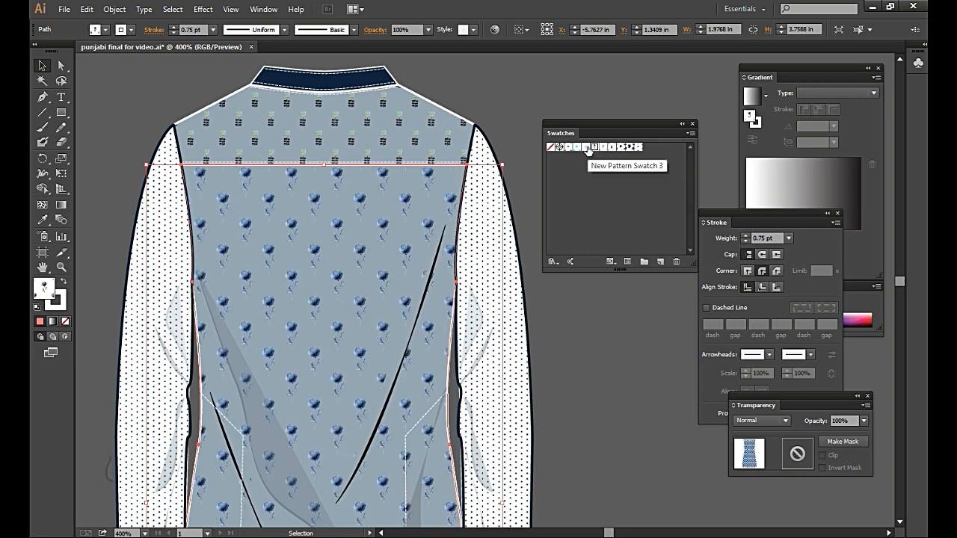
left_click(586, 147)
key("ctrl+minus")
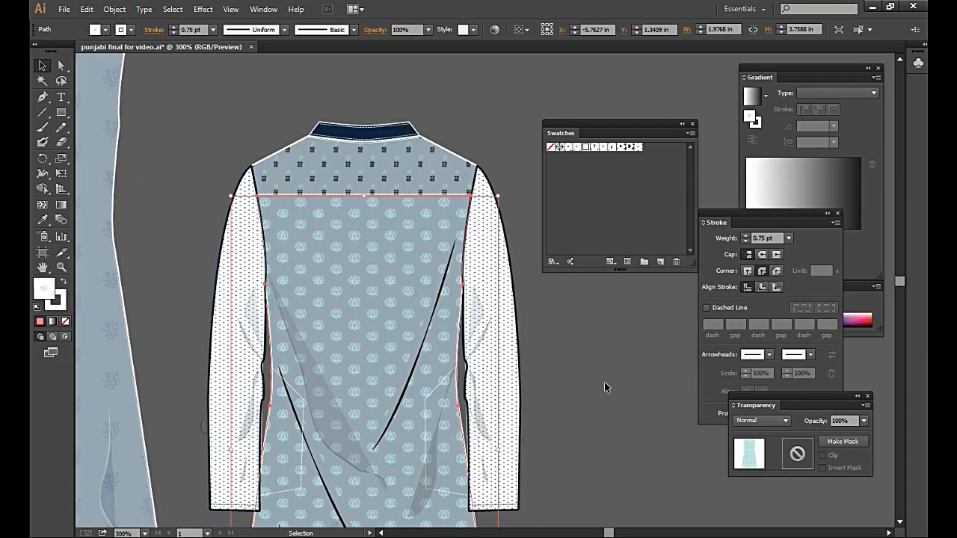
left_click_drag(410, 459, 404, 398)
Try the small black dot pattern on the back yoke, and delete that patterned shape.
left_click(408, 104)
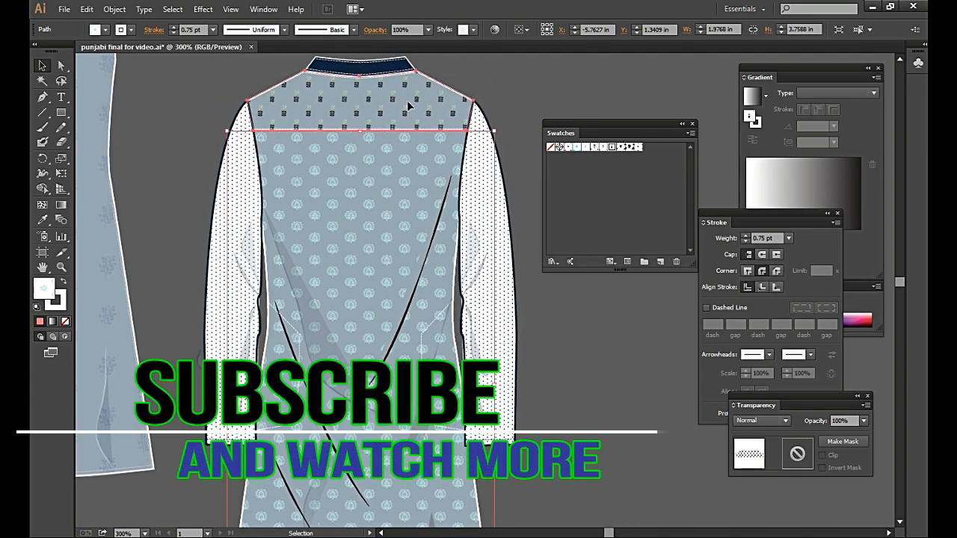
left_click(584, 148)
left_click(639, 148)
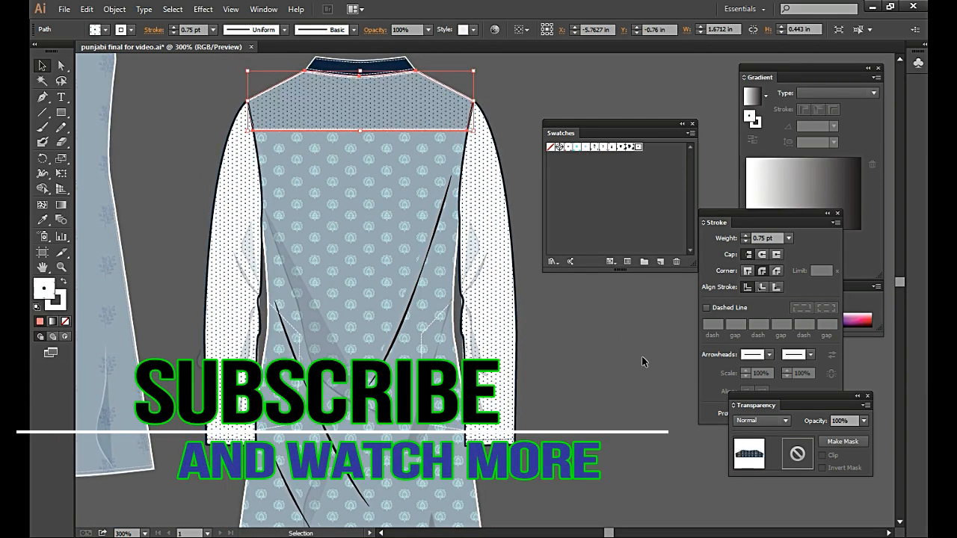
key("Delete")
Recolour the remaining back yoke shape white and apply the small black dot pattern to the yoke.
left_click(422, 111)
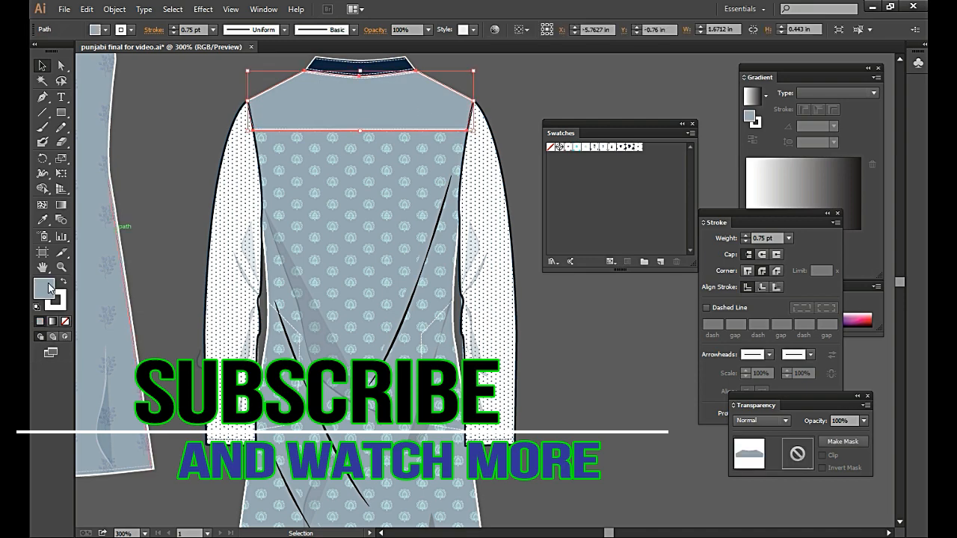
double_click(49, 286)
left_click(345, 259)
left_click(636, 264)
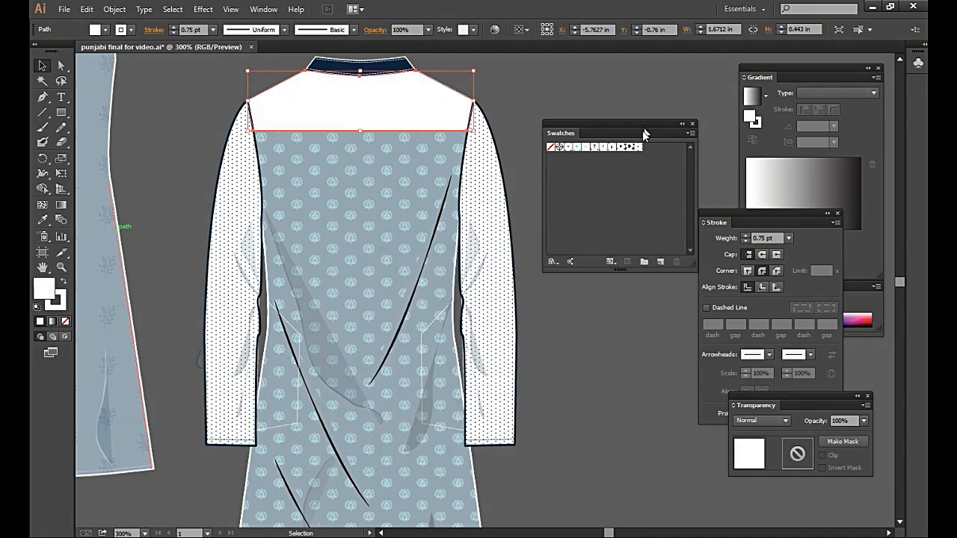
left_click(638, 146)
left_click(631, 388)
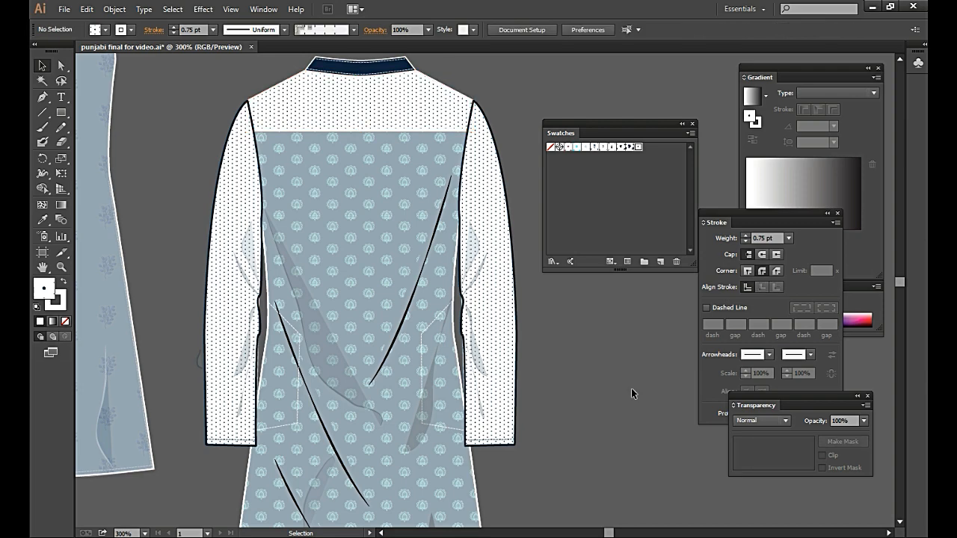
Change the back yoke's outline colour from white to a very dark navy.
left_click(406, 92)
double_click(53, 301)
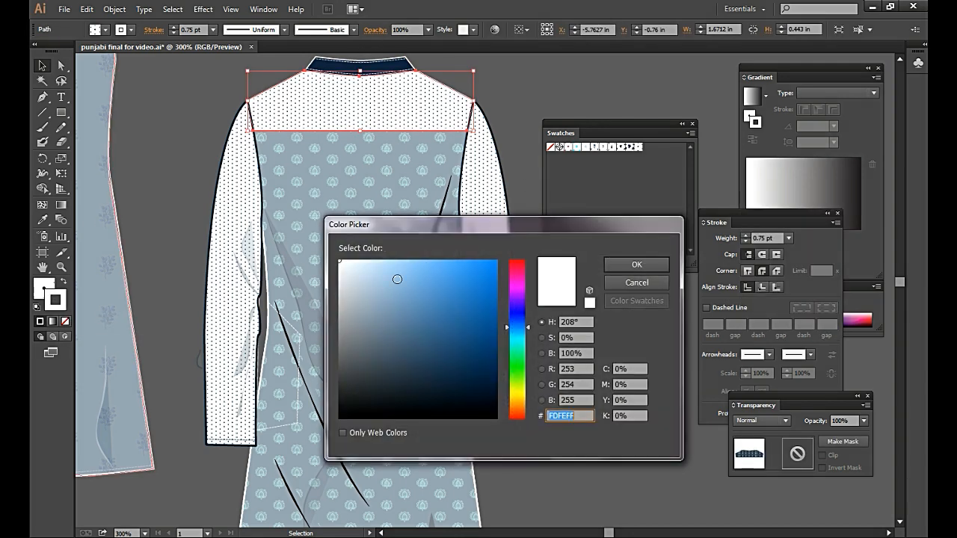
left_click(444, 386)
left_click(656, 264)
left_click(523, 180)
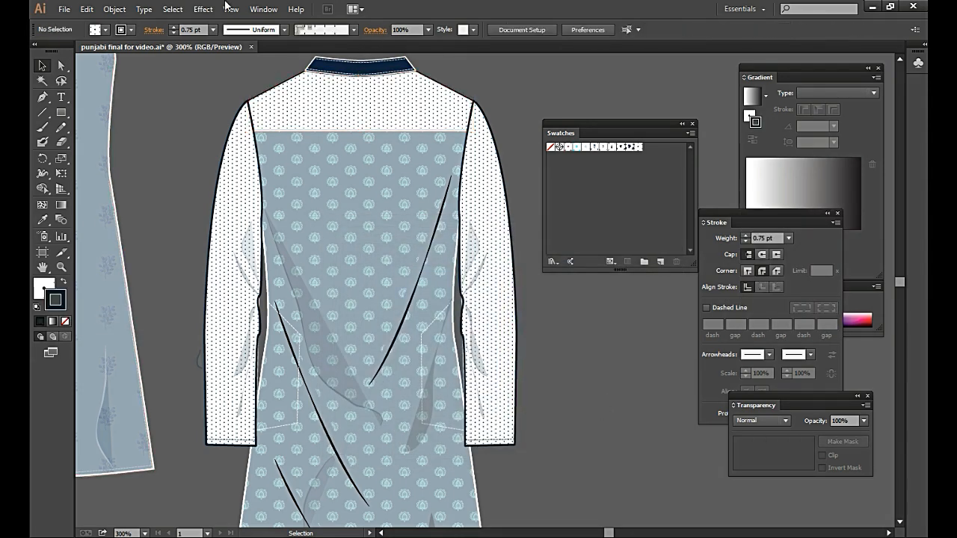
Set the back body's outline to a very dark navy.
left_click(359, 317)
double_click(54, 300)
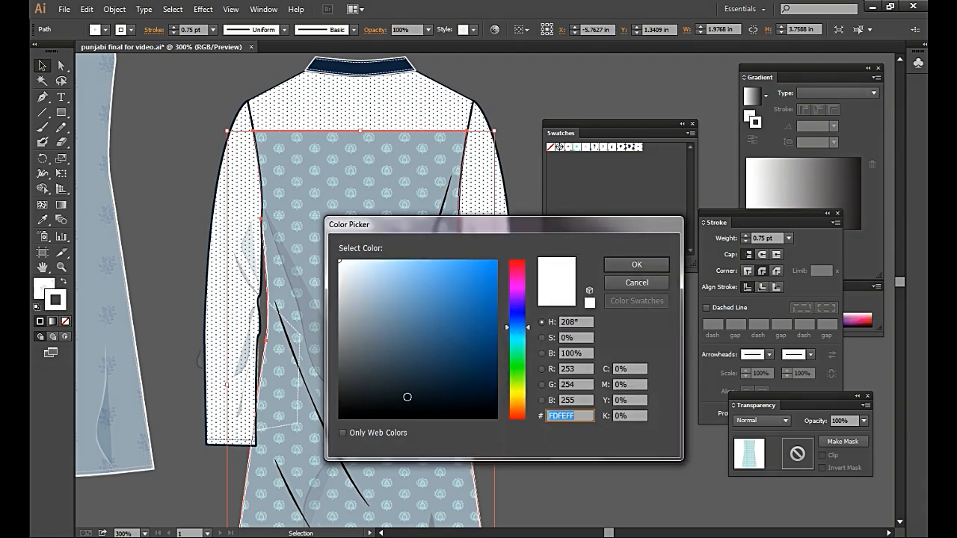
left_click(459, 390)
left_click(644, 267)
left_click(615, 411)
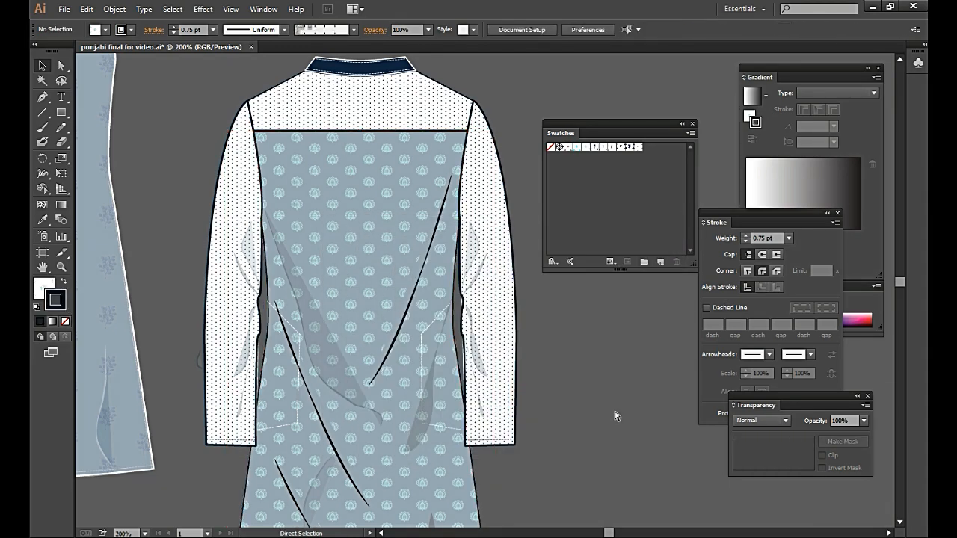
Duplicate the front-view garment and place the copy about 2.7 in to the left of the original.
key("ctrl+minus")
left_click_drag(560, 461, 564, 424)
left_click_drag(480, 353, 529, 424)
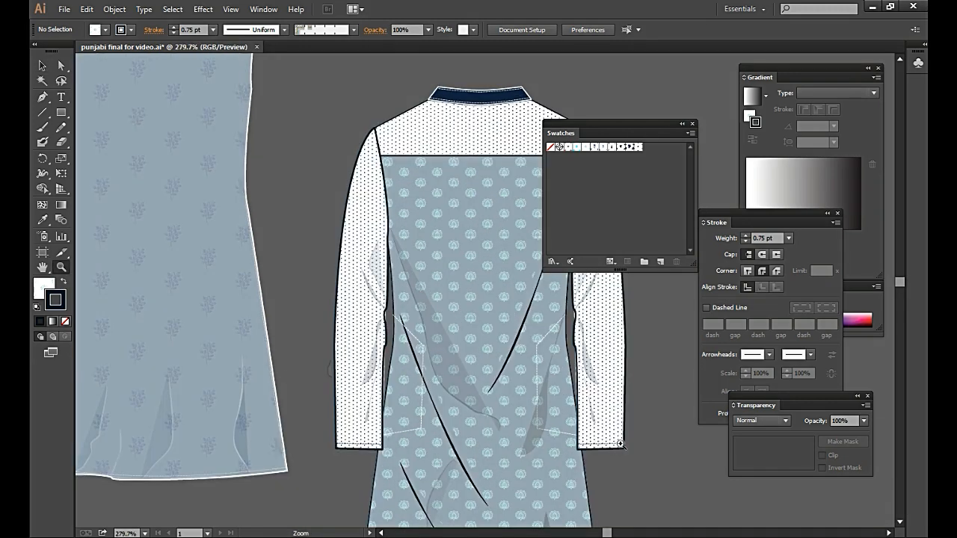
left_click_drag(310, 195, 417, 366)
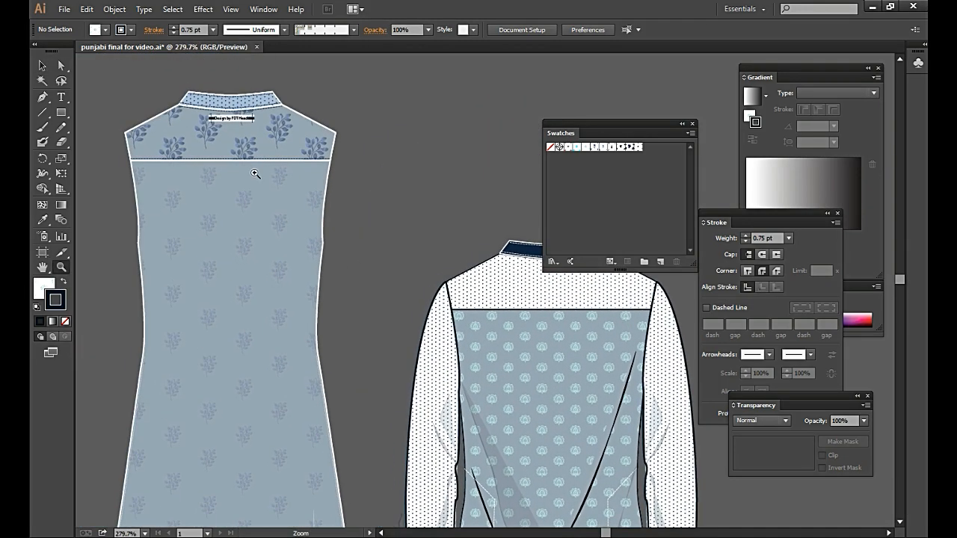
left_click(220, 283)
left_click_drag(104, 252, 595, 246)
left_click(351, 226)
left_click_drag(375, 235, 110, 233)
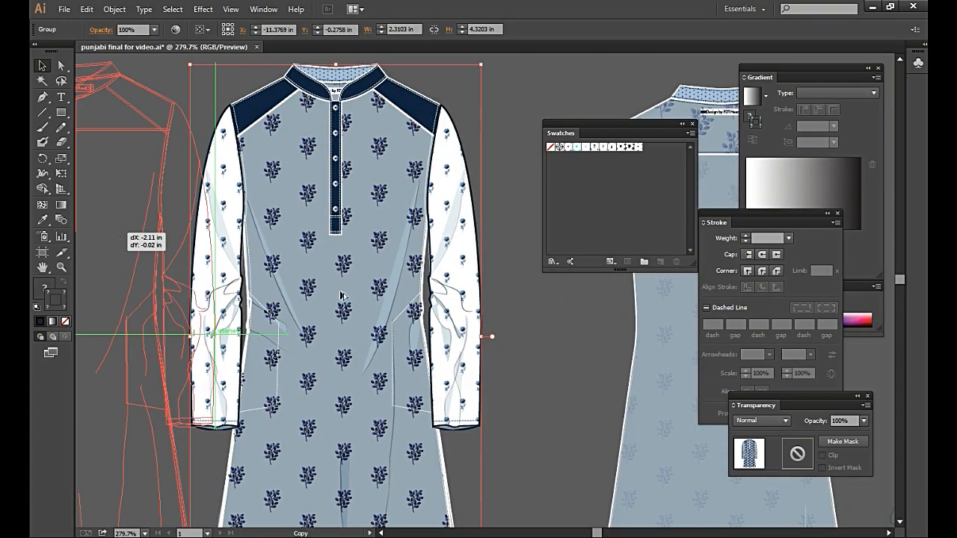
left_click_drag(317, 287, 565, 287)
left_click_drag(312, 254, 232, 246)
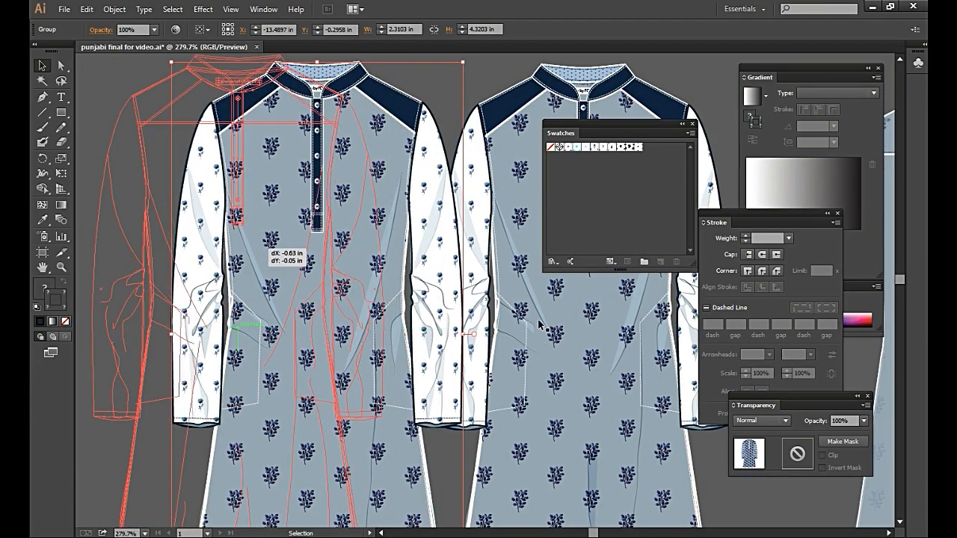
left_click_drag(467, 316, 521, 316)
Ungroup the front-view garment copy and delete its inner back piece with the neck label.
right_click(292, 207)
left_click(329, 280)
left_click(476, 115)
left_click(314, 68)
left_click(305, 68)
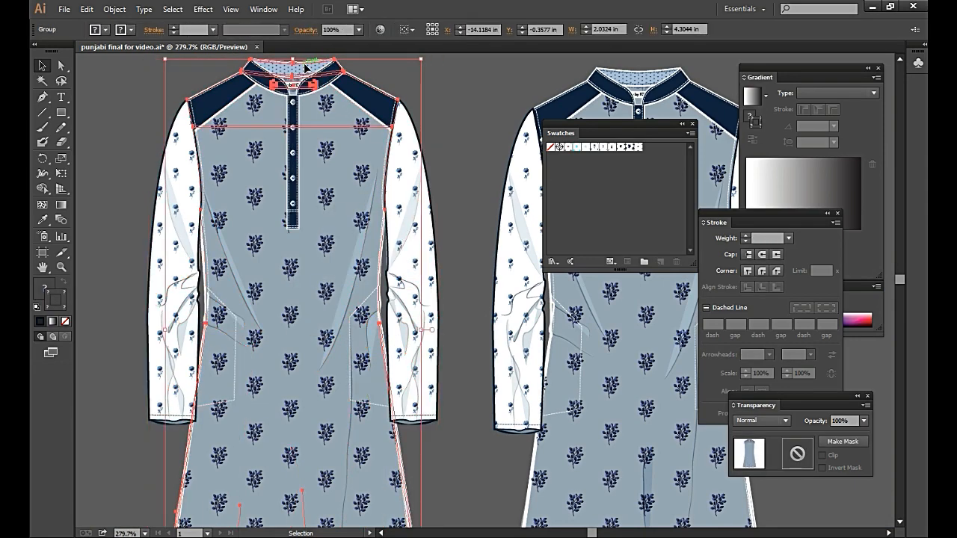
key("Delete")
Ungroup the copied garment's remaining front group repeatedly until its body panel can be selected on its own.
left_click(318, 286)
right_click(317, 286)
left_click(355, 360)
left_click(468, 141)
left_click(325, 252)
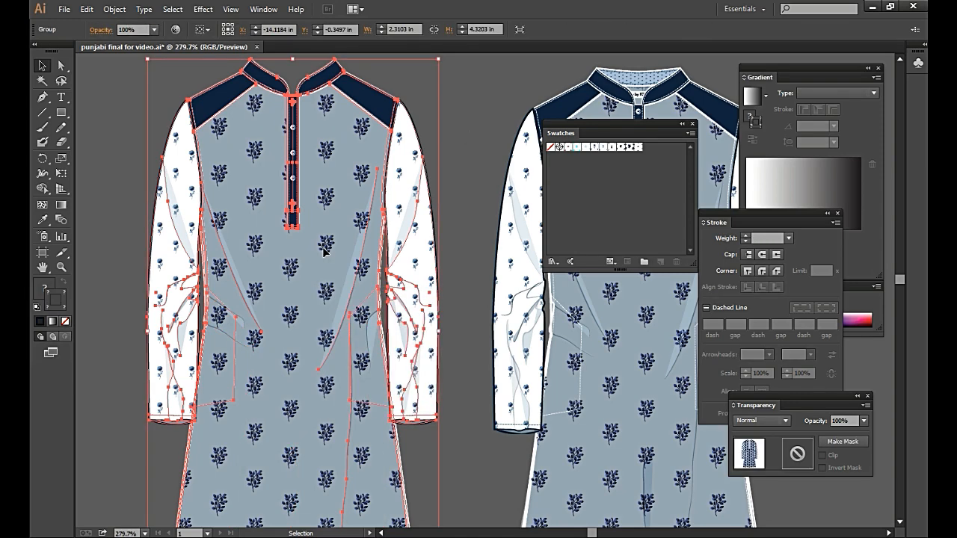
left_click(115, 10)
left_click(124, 70)
left_click(349, 180)
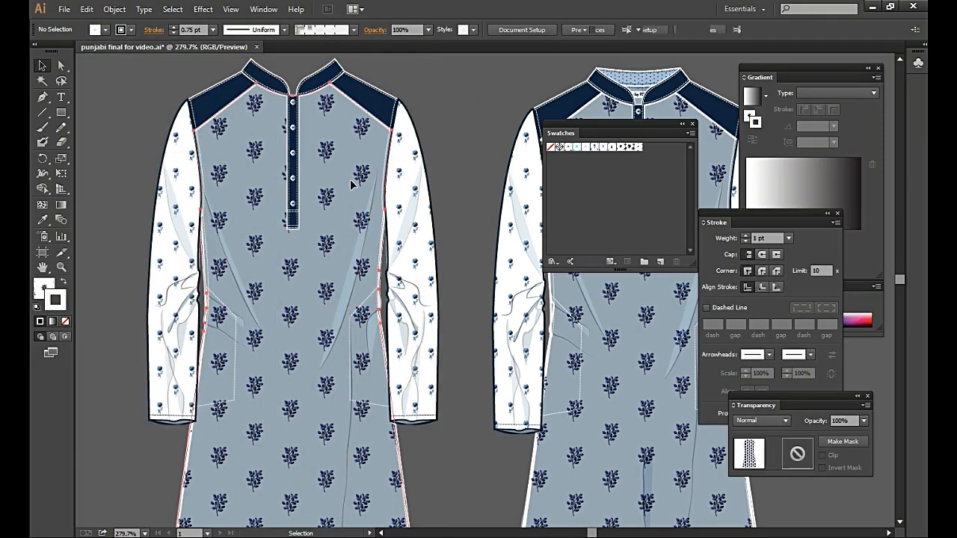
Ungroup both sleeve groups of the front-view garment copy so their individual panels can be selected.
left_click(406, 164)
left_click(114, 9)
left_click(131, 70)
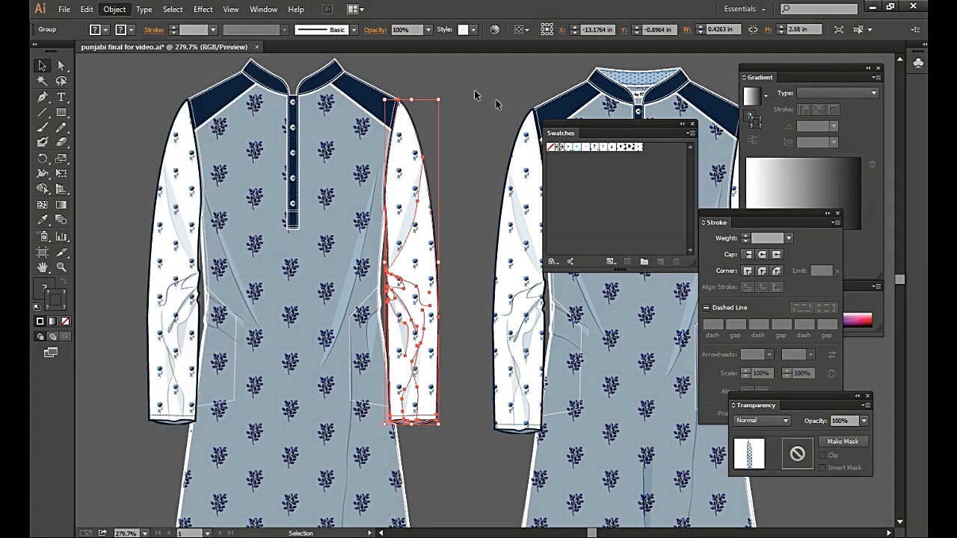
left_click(494, 100)
left_click(182, 169)
left_click(114, 9)
left_click(127, 70)
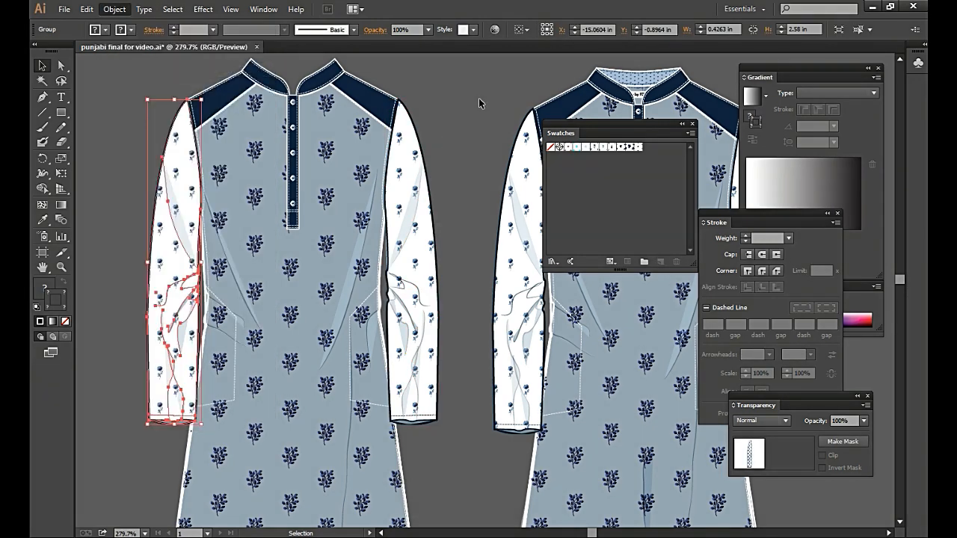
Fill the front-view copy's body panel with the small square-motif pattern swatch.
left_click(330, 190)
left_click(329, 190)
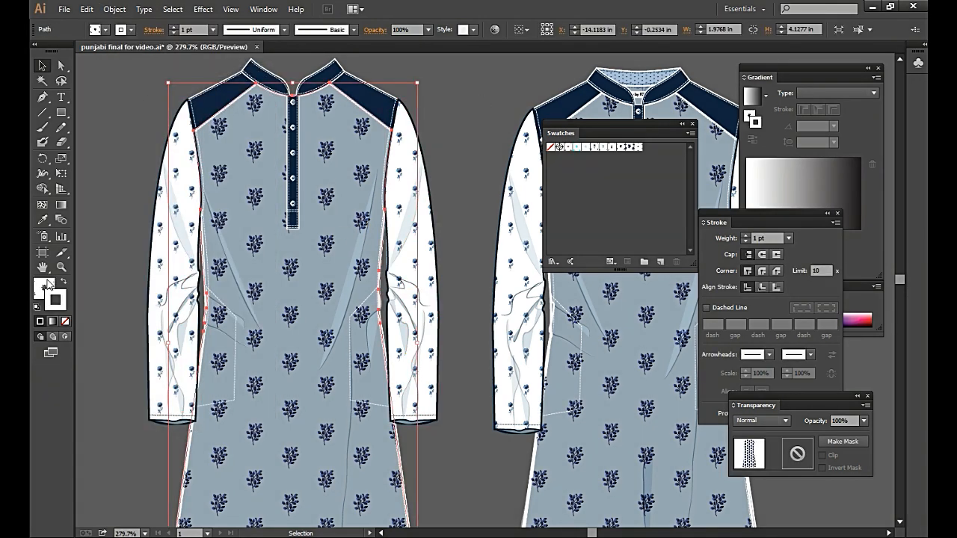
left_click(46, 286)
left_click(612, 147)
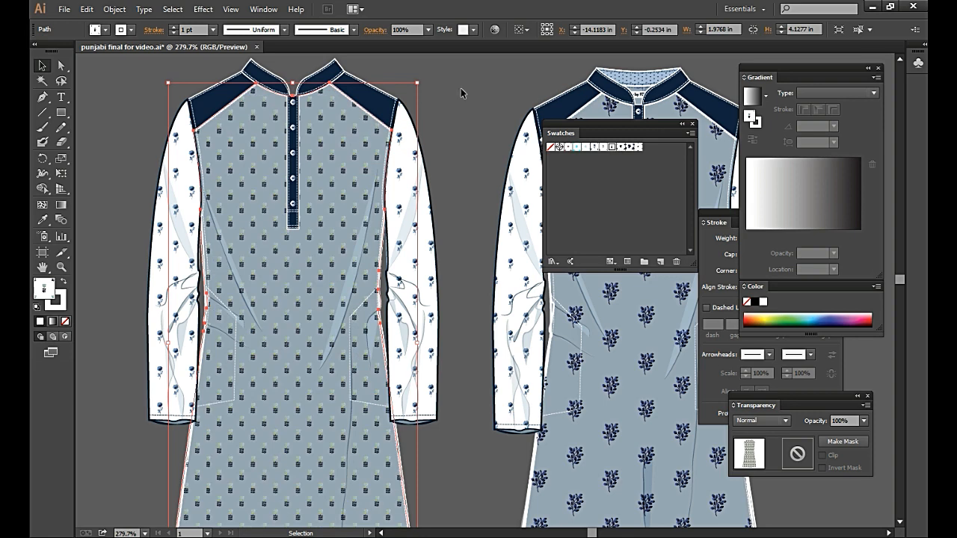
Fill the front-view copy's right-hand shoulder panel with light grey-blue #B5C0C9.
left_click(382, 103)
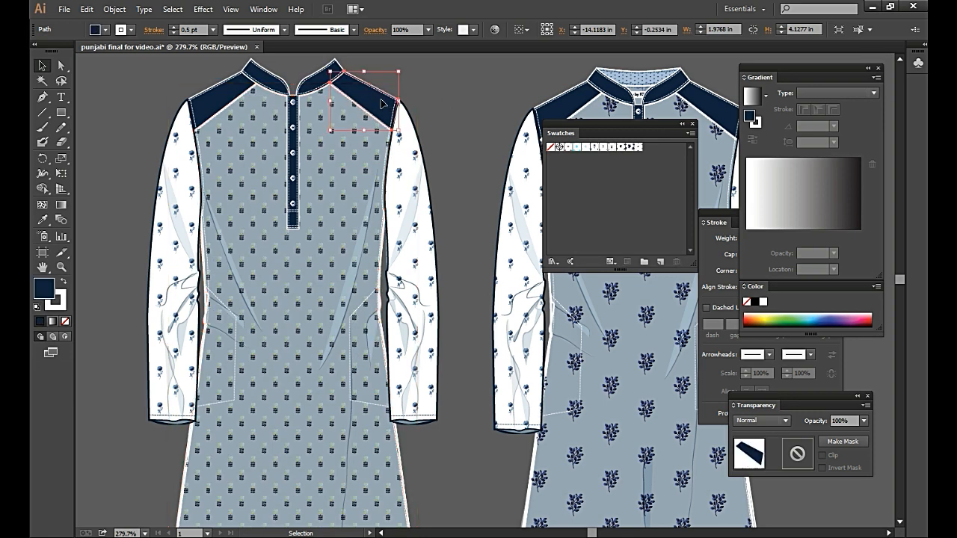
key("ctrl+z")
left_click(446, 94)
left_click(383, 109)
double_click(45, 289)
left_click(394, 284)
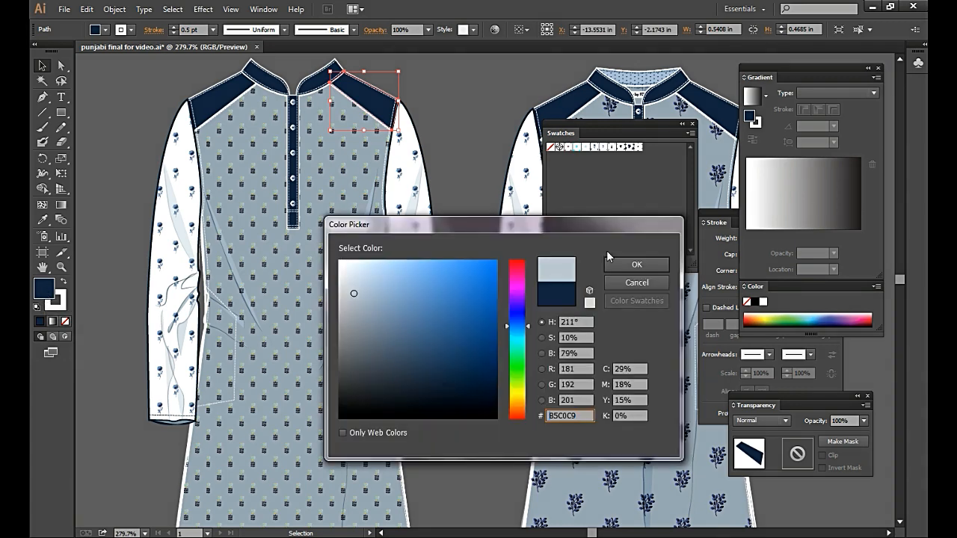
left_click(636, 264)
Match the left-hand shoulder panel's fill to the light grey-blue shoulder panel with the Eyedropper.
left_click(224, 101)
left_click(45, 219)
left_click(362, 101)
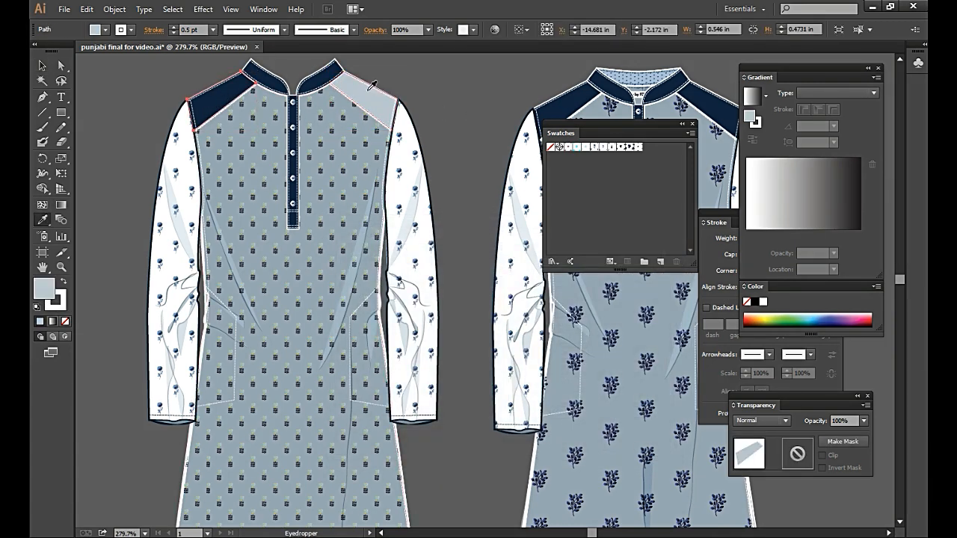
left_click(42, 66)
Apply the small-dot pattern swatch to both shoulder panels of the front-view copy.
left_click(362, 99)
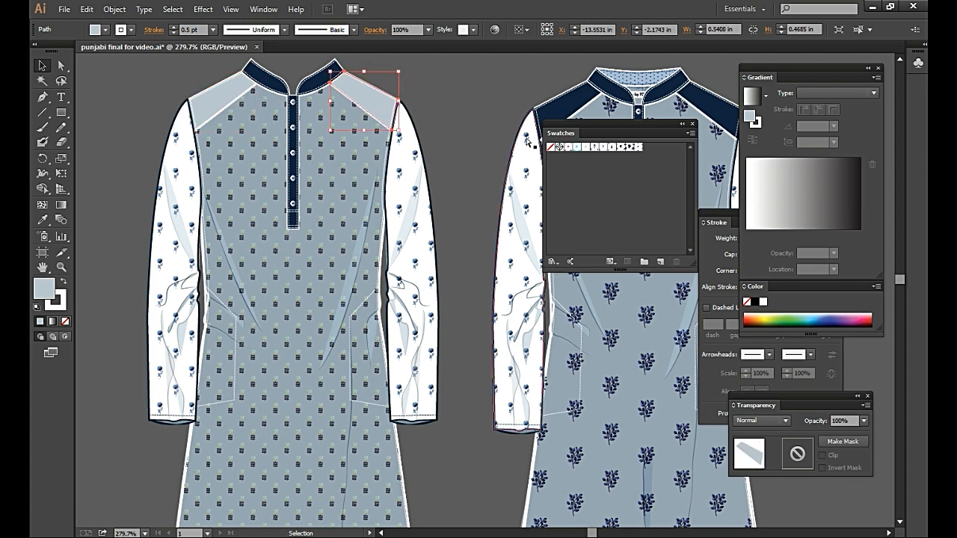
left_click(639, 148)
left_click(442, 65)
left_click(233, 93)
left_click(637, 147)
left_click(454, 87)
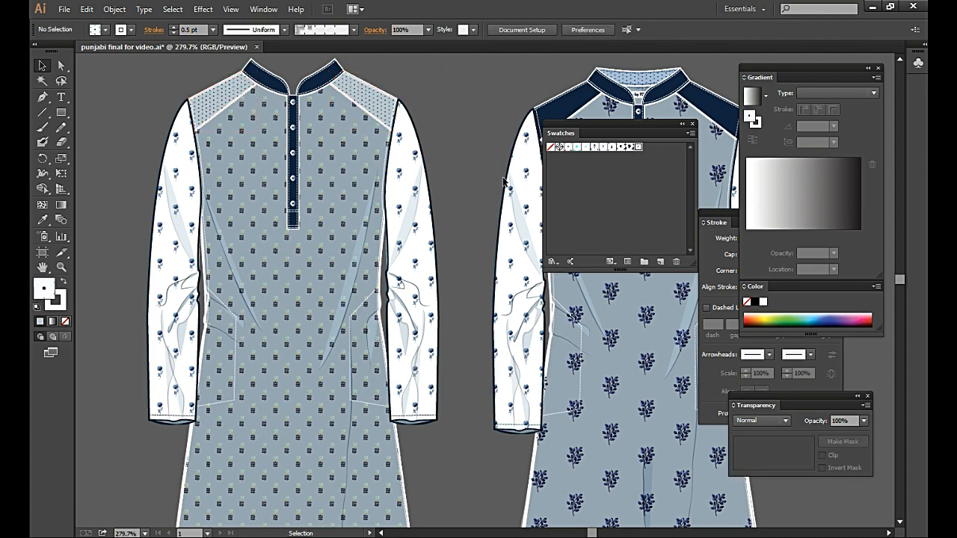
Try several pattern swatches on the front-view copy's body panel and apply New Pattern Swatch 3.
left_click(335, 173)
left_click(620, 147)
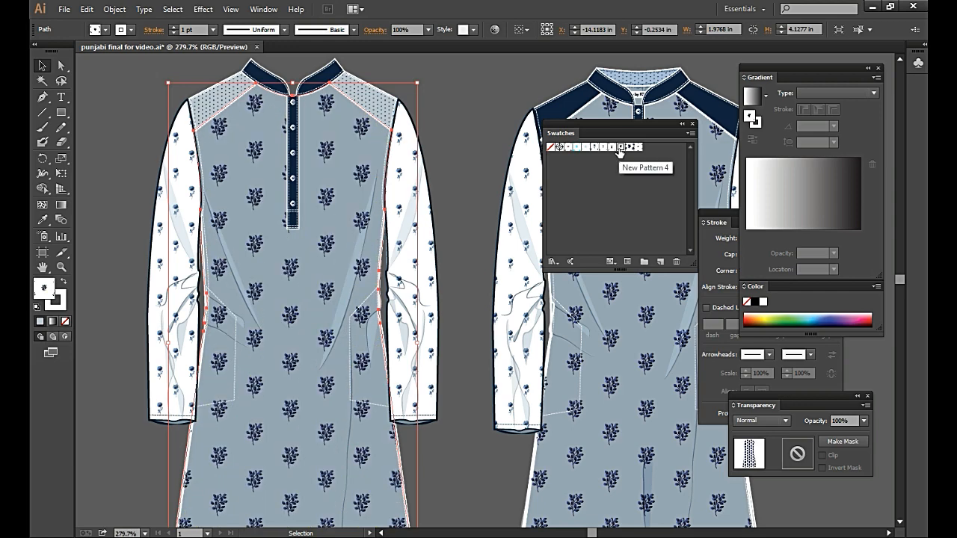
left_click(611, 148)
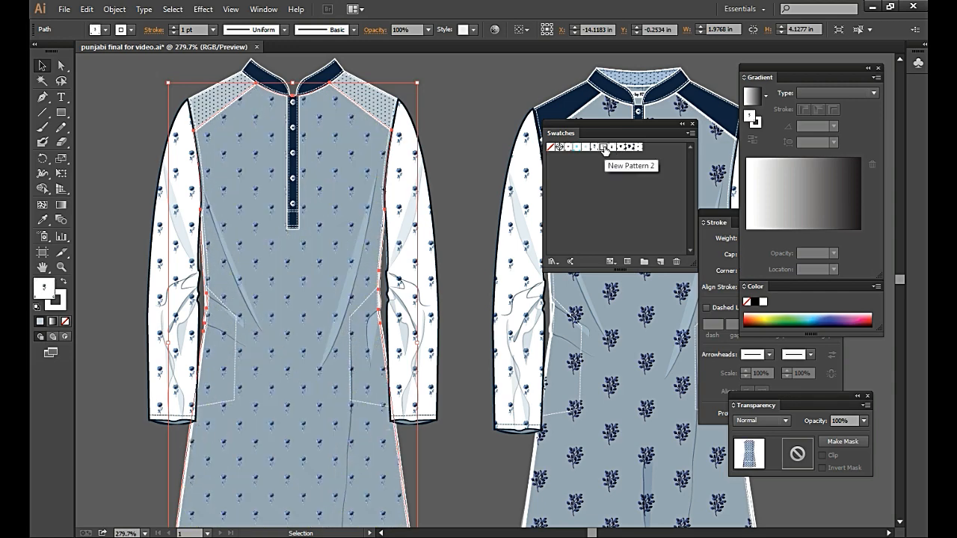
left_click(593, 147)
left_click(586, 148)
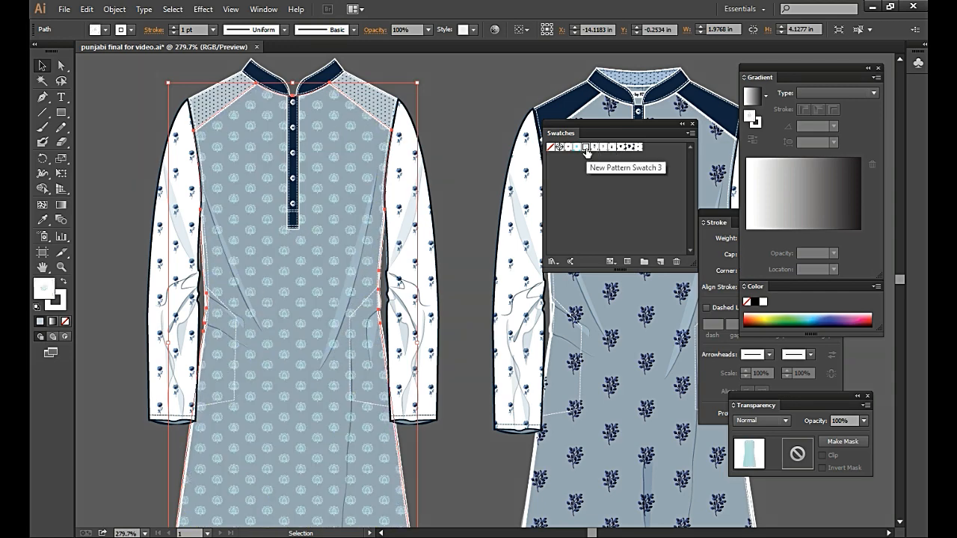
Fill both sleeves of the front-view copy with the small-dot pattern swatch.
left_click(405, 235)
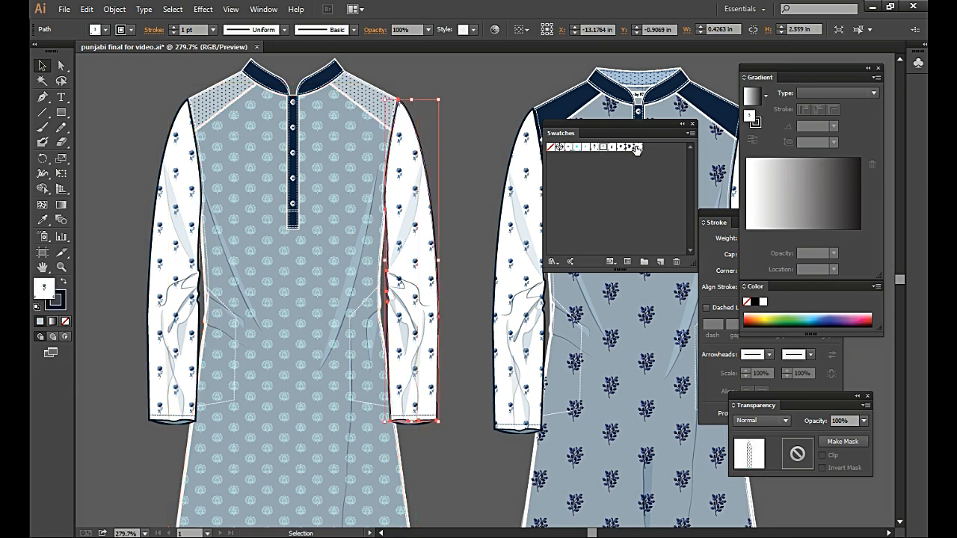
left_click(637, 147)
left_click(480, 173)
left_click(194, 171)
left_click(638, 147)
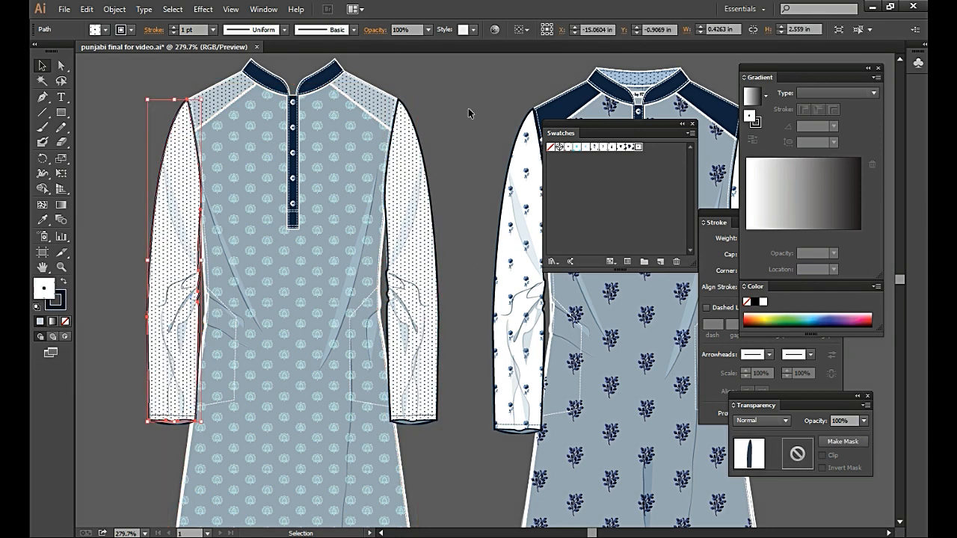
left_click(469, 113)
Try grouping the front-view copy's pieces, and ungroup them again.
left_click_drag(142, 80, 452, 291)
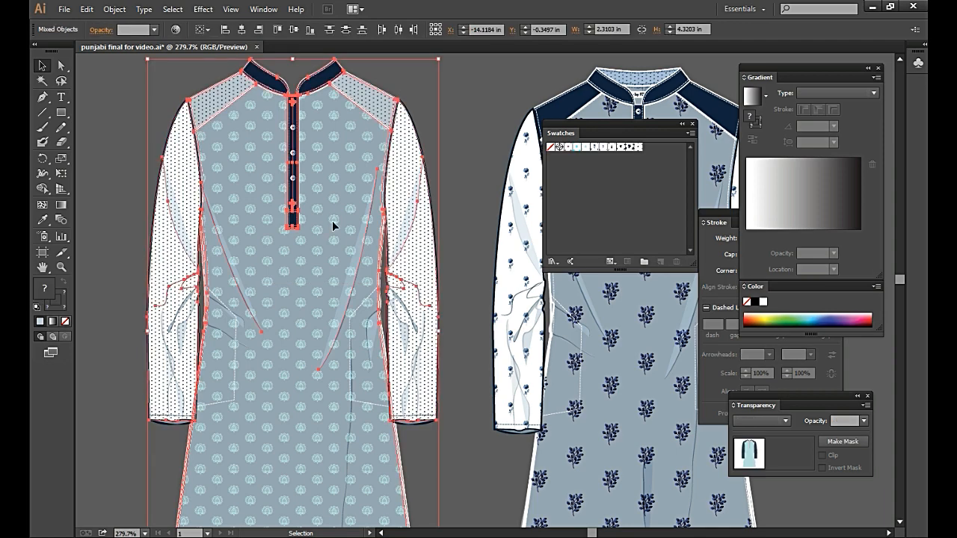
left_click(124, 9)
left_click(163, 57)
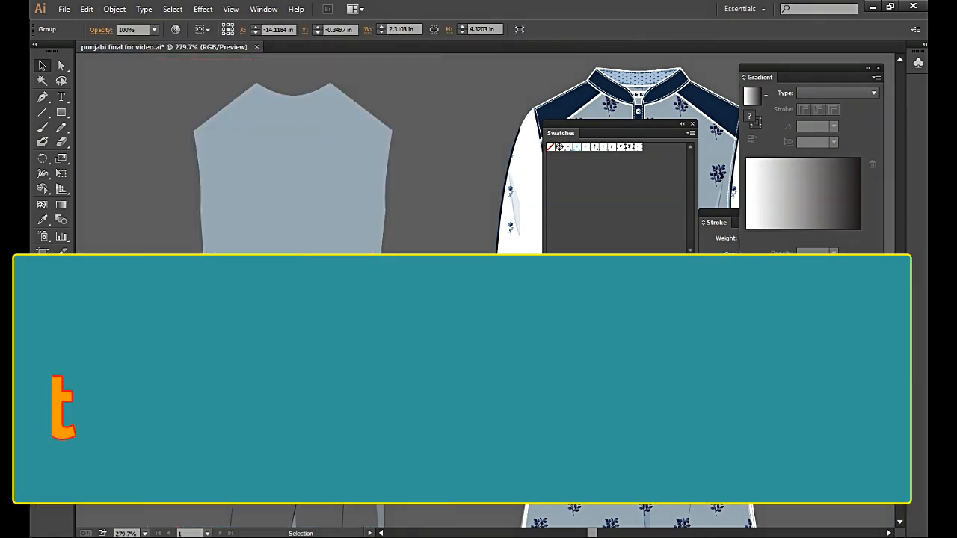
key("space")
left_click_drag(448, 448, 433, 279)
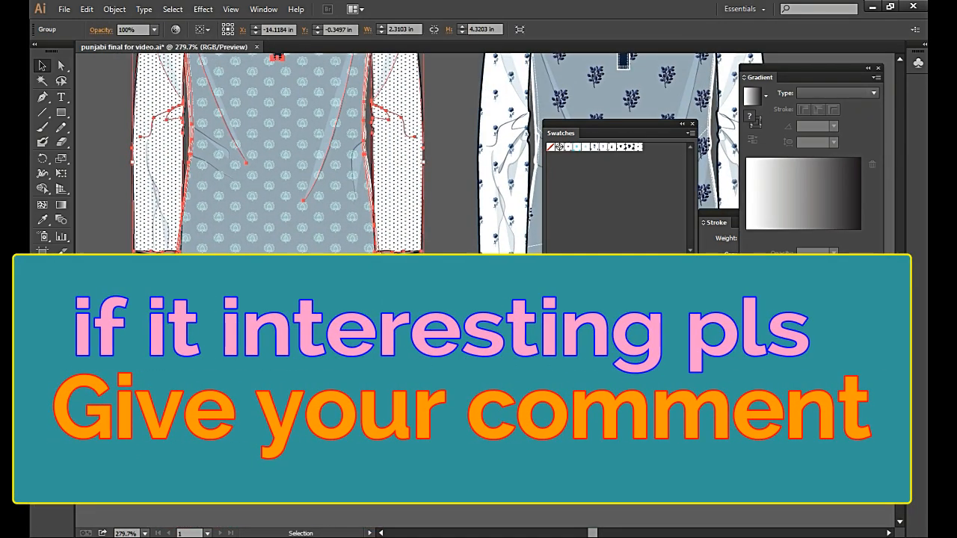
left_click(115, 9)
left_click(149, 69)
Send the front-view copy's patterned body panel and its plain body layers to the back, keeping the plain layers beneath the pattern.
left_click(277, 150)
left_click(115, 9)
mouse_move(173, 38)
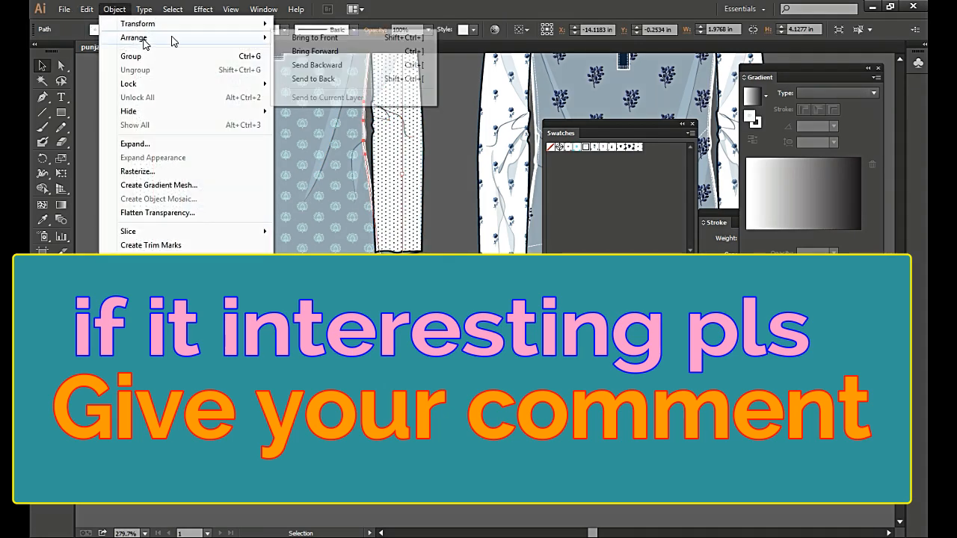
left_click(336, 79)
left_click(114, 9)
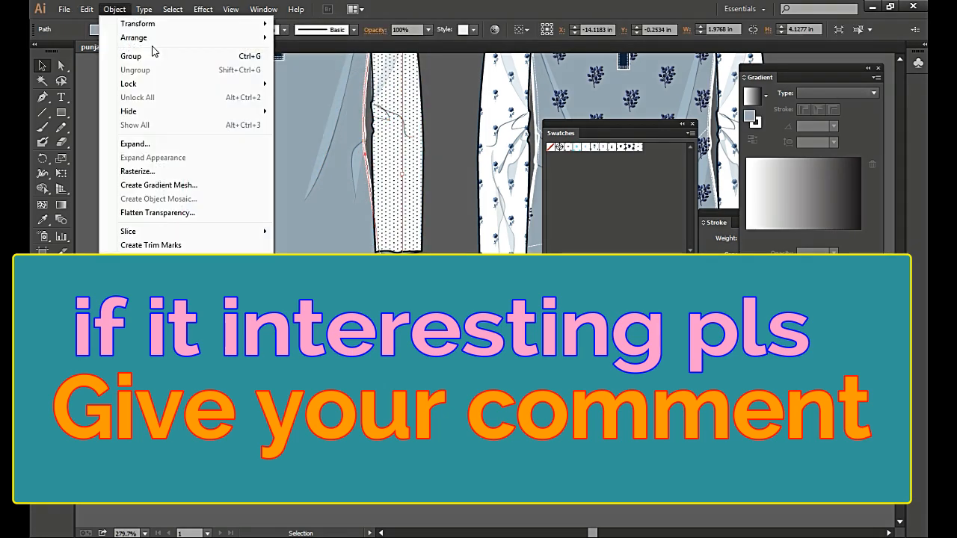
left_click(314, 79)
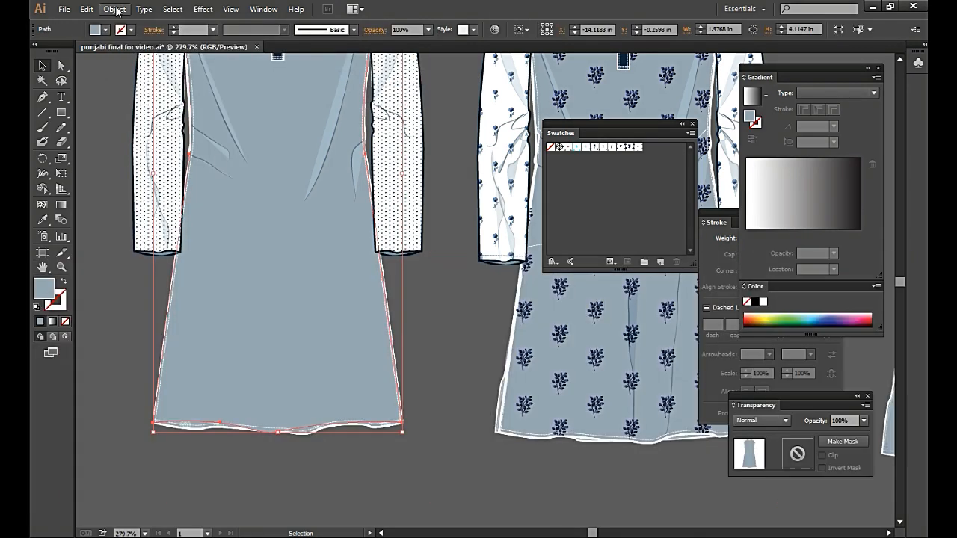
left_click(115, 9)
mouse_move(159, 38)
left_click(314, 80)
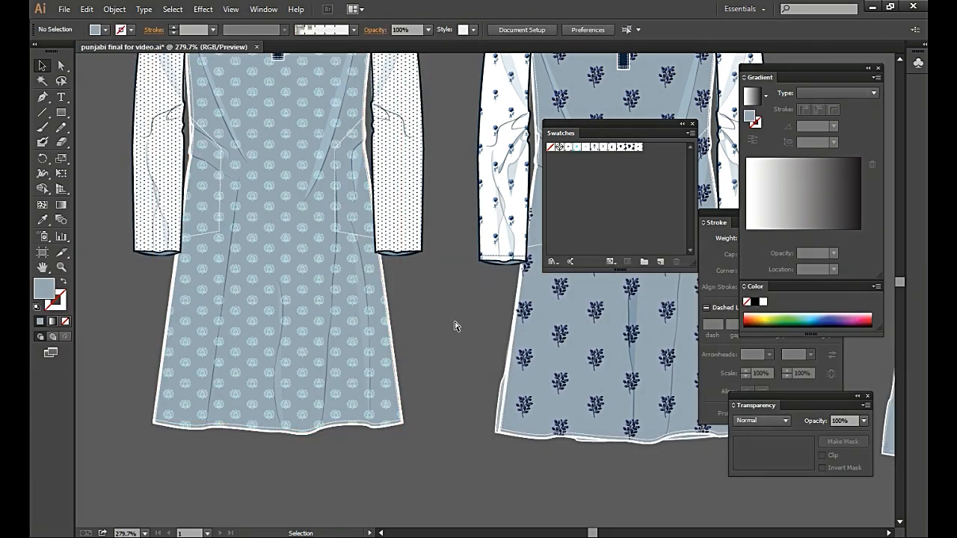
Duplicate the lotus-patterned back-view garment and place the copy to the left of the front-view copy.
left_click(454, 326)
key("ctrl+minus")
left_click_drag(499, 372, 243, 402)
left_click_drag(385, 412, 211, 393)
left_click(549, 376)
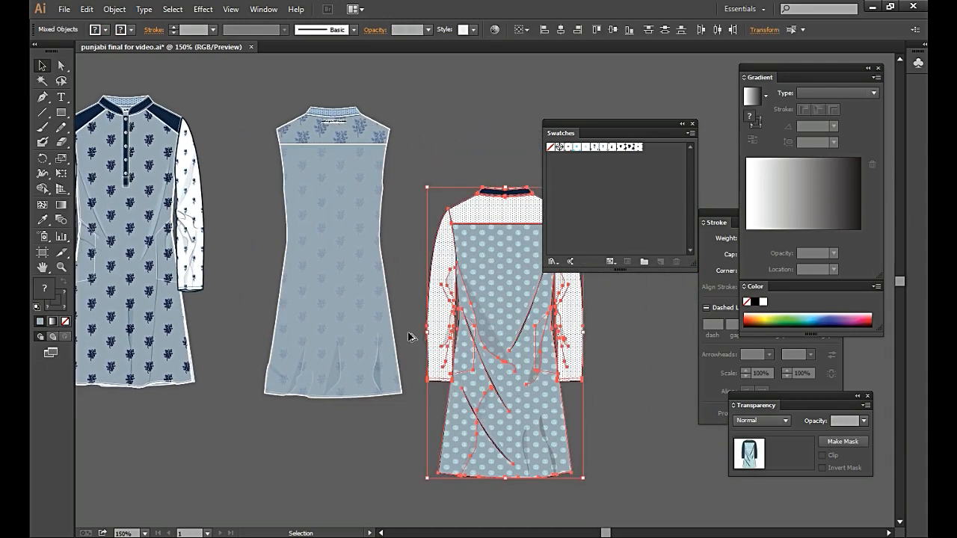
left_click_drag(514, 368, 112, 379, "alt")
left_click_drag(108, 333, 227, 241)
left_click(317, 170)
Group all pieces of the lotus-patterned front-view garment.
left_click_drag(265, 71, 449, 441)
left_click(114, 9)
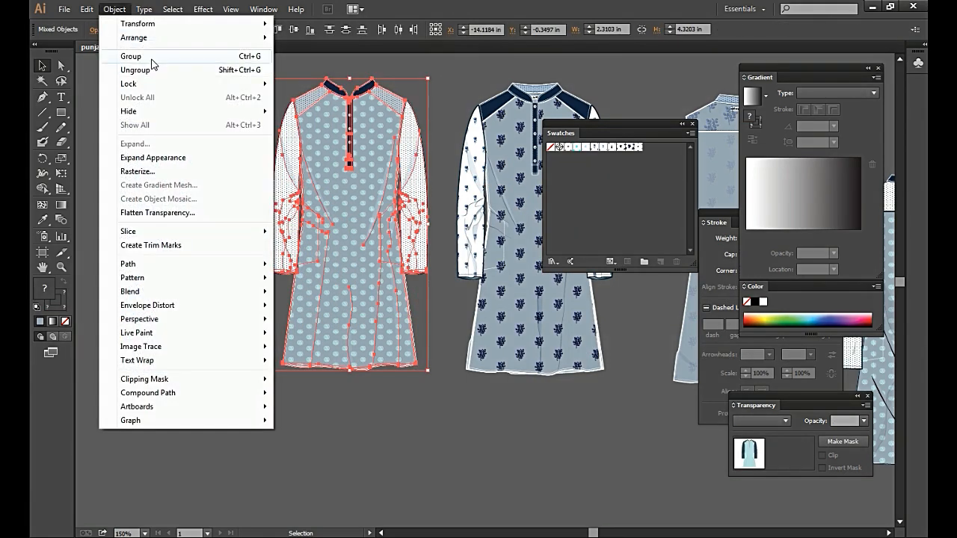
left_click(127, 54)
Try to centre the front-view group and the ungrouped back-view copy on each other horizontally.
left_click_drag(116, 83, 439, 260)
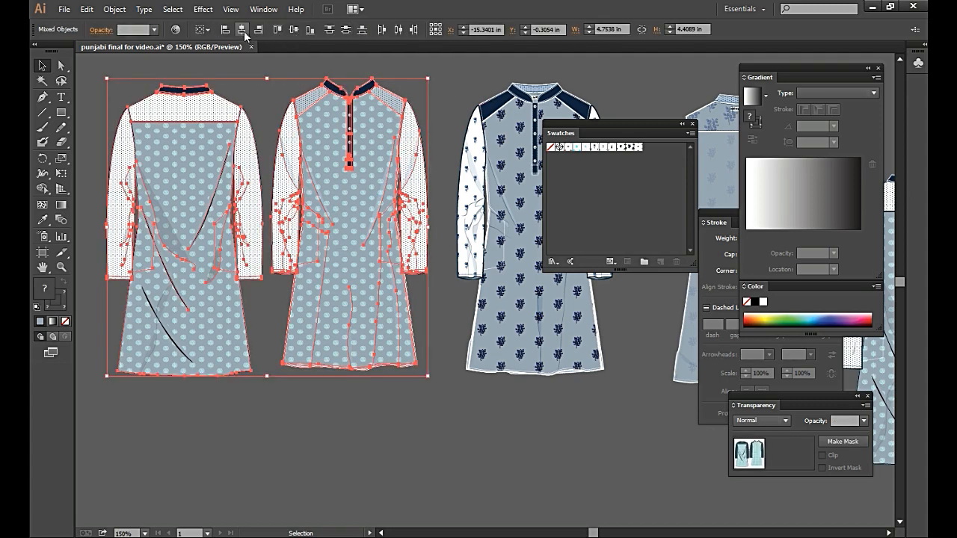
left_click(243, 31)
left_click(373, 281)
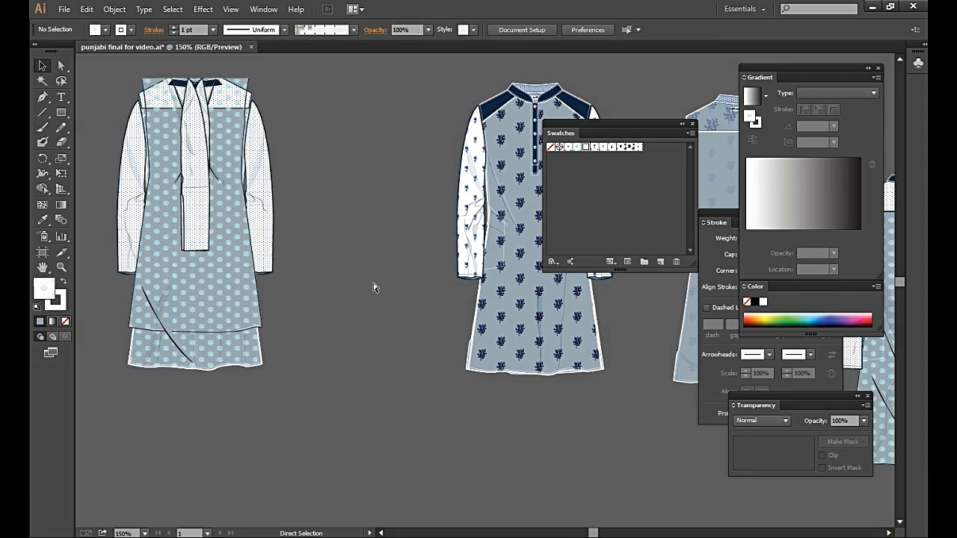
key("ctrl+z")
left_click(378, 316)
key("ctrl+z")
Group all pieces of the lotus-patterned back-view copy.
left_click(316, 459)
left_click(141, 118)
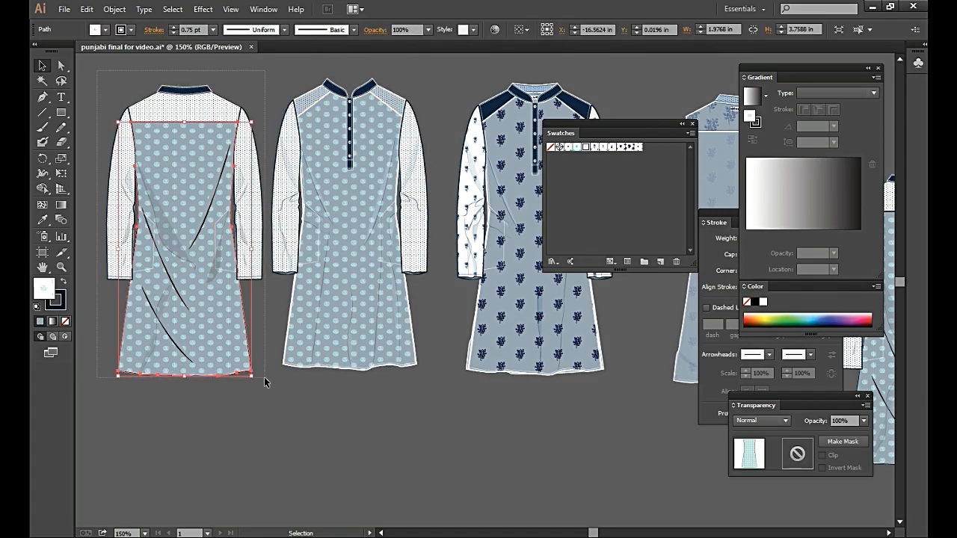
left_click(114, 9)
left_click(158, 71)
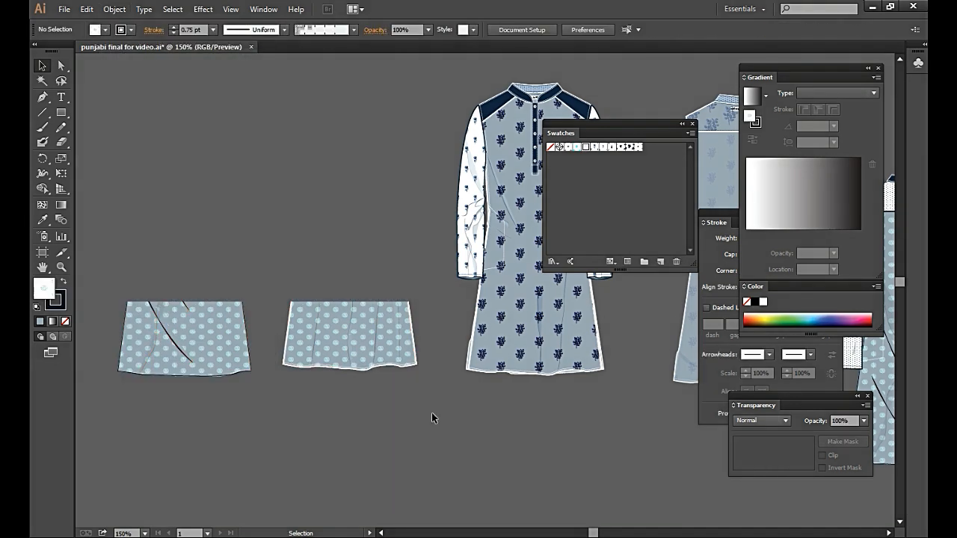
Align the grouped front and back views to a common horizontal centre.
left_click_drag(447, 453, 187, 336)
left_click(242, 29)
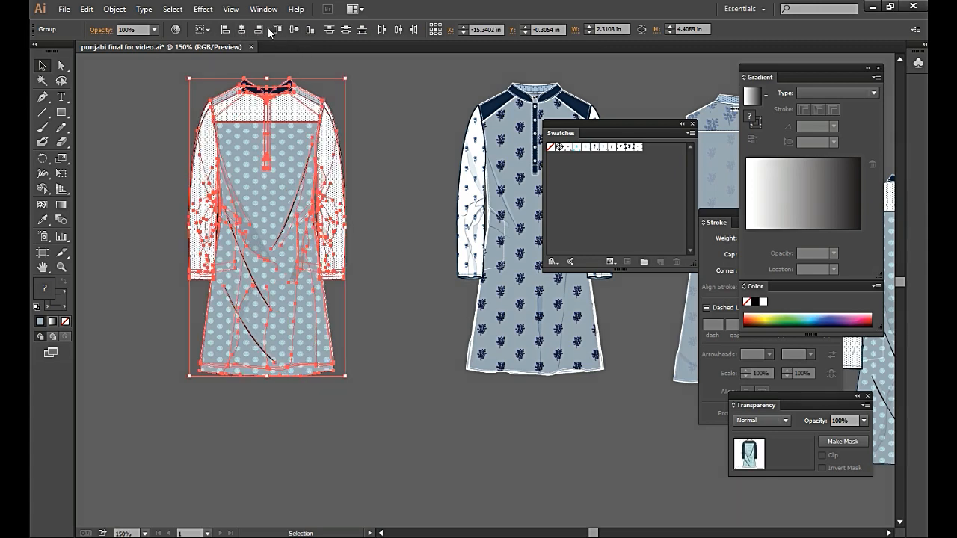
left_click(403, 283)
Examine the overlapped garment's collar, yoke and upper sleeves up close.
left_click(61, 267)
left_click_drag(201, 81, 362, 437)
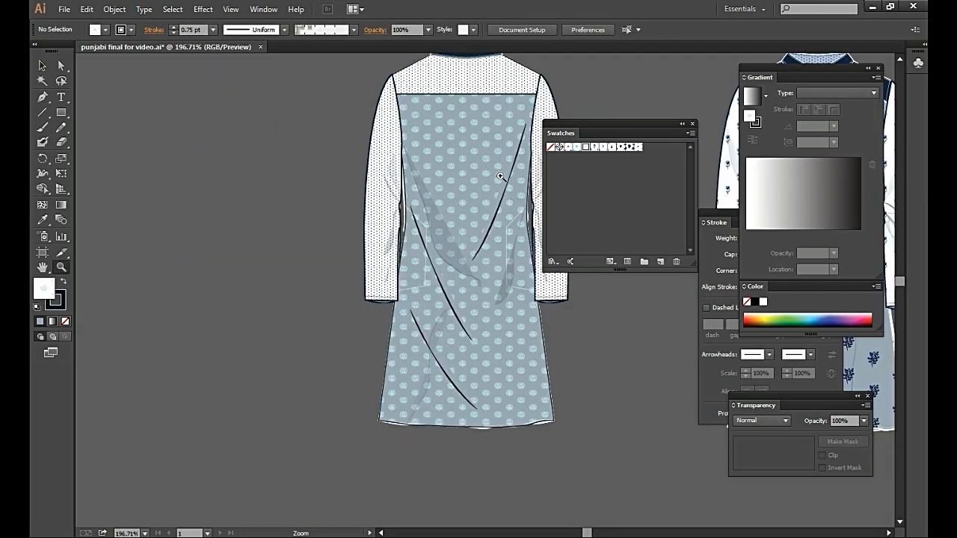
left_click_drag(500, 177, 262, 210)
left_click_drag(114, 91, 403, 305)
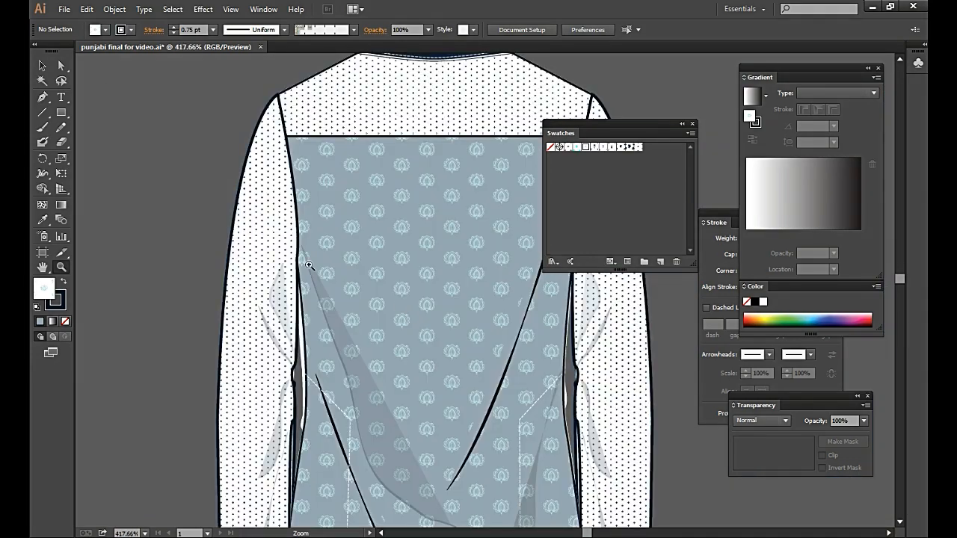
left_click_drag(229, 92, 367, 240)
left_click_drag(518, 362, 172, 383)
key("ctrl+minus")
key("ctrl+minus")
key("ctrl+minus")
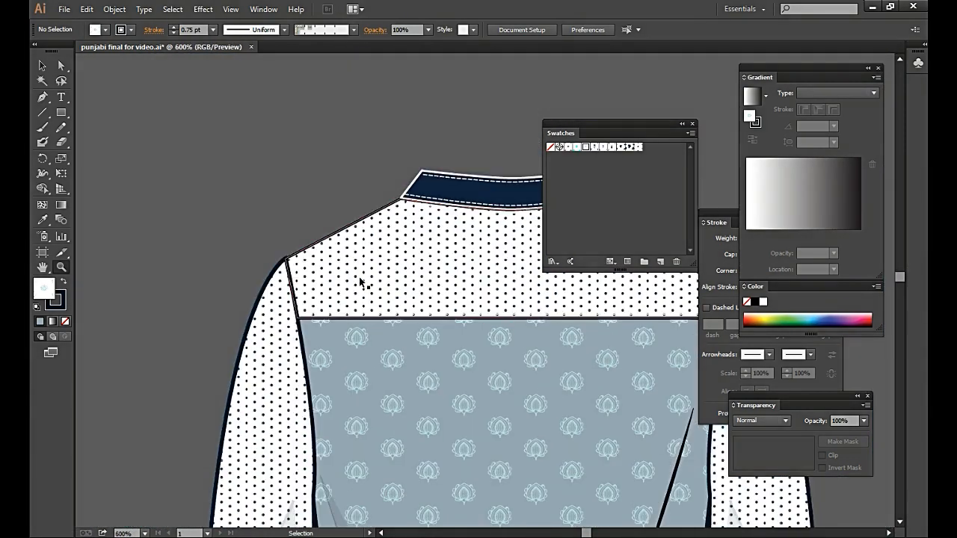
key("ctrl+minus")
left_click_drag(503, 459, 303, 328)
Send the back-view group behind the front-view group.
left_click(41, 65)
left_click(363, 272)
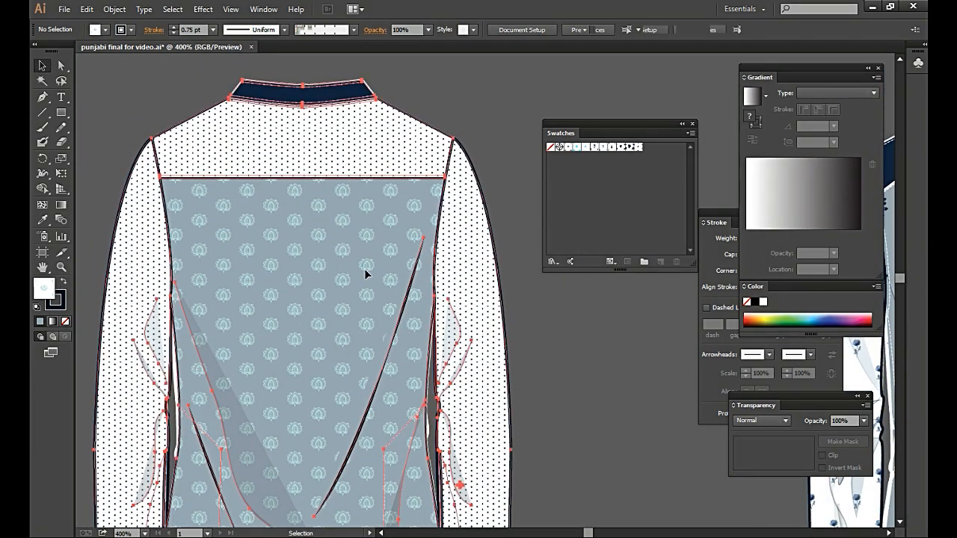
left_click(115, 9)
left_click(314, 78)
left_click(504, 79)
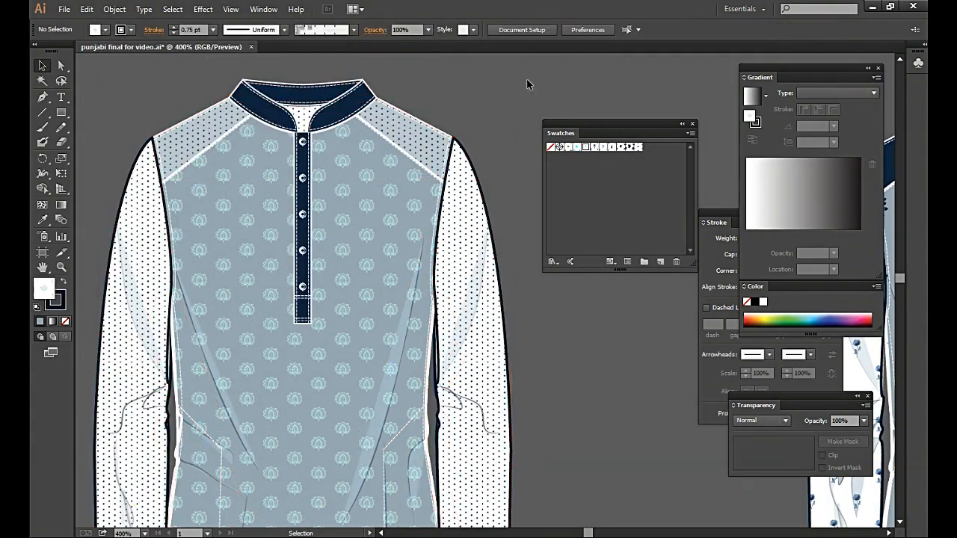
Examine the front body's pattern, button placket and stitching up close.
left_click_drag(618, 432, 601, 372)
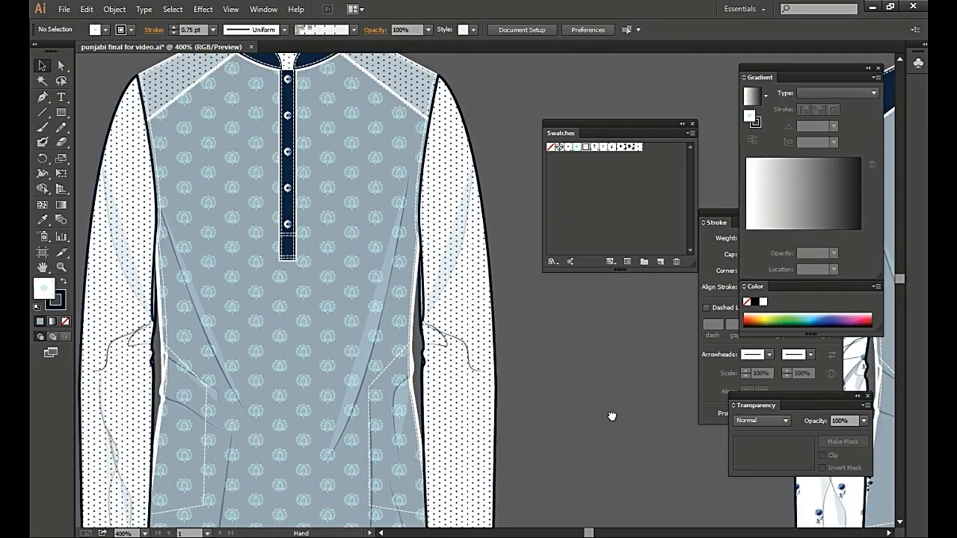
left_click_drag(611, 416, 615, 378)
left_click_drag(296, 128, 315, 182)
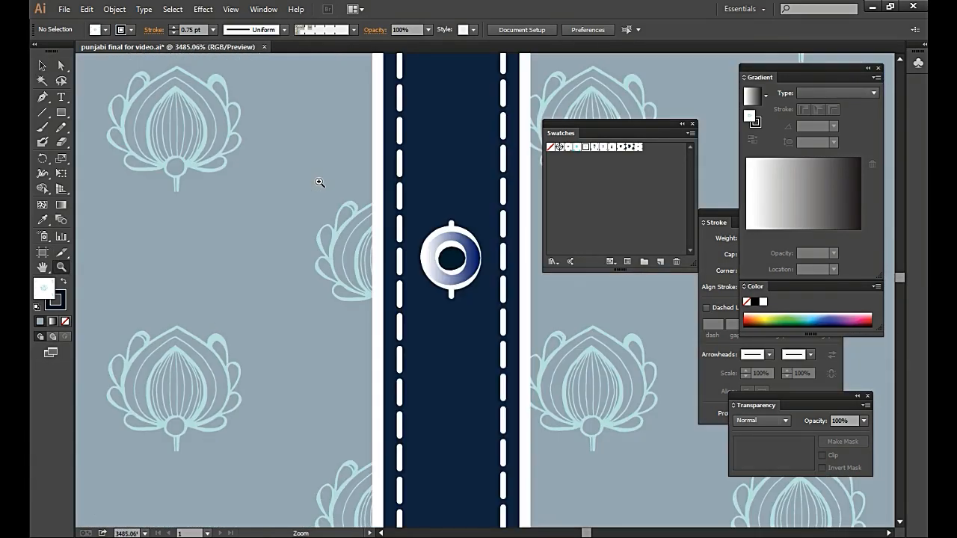
Ungroup the neighbouring leaf-print front view so that its body, yoke and collar pieces can be edited individually.
key("ctrl+minus")
key("ctrl+minus")
key("ctrl+minus")
key("ctrl+minus")
key("ctrl+minus")
key("ctrl+minus")
key("ctrl+minus")
key("ctrl+minus")
key("ctrl+minus")
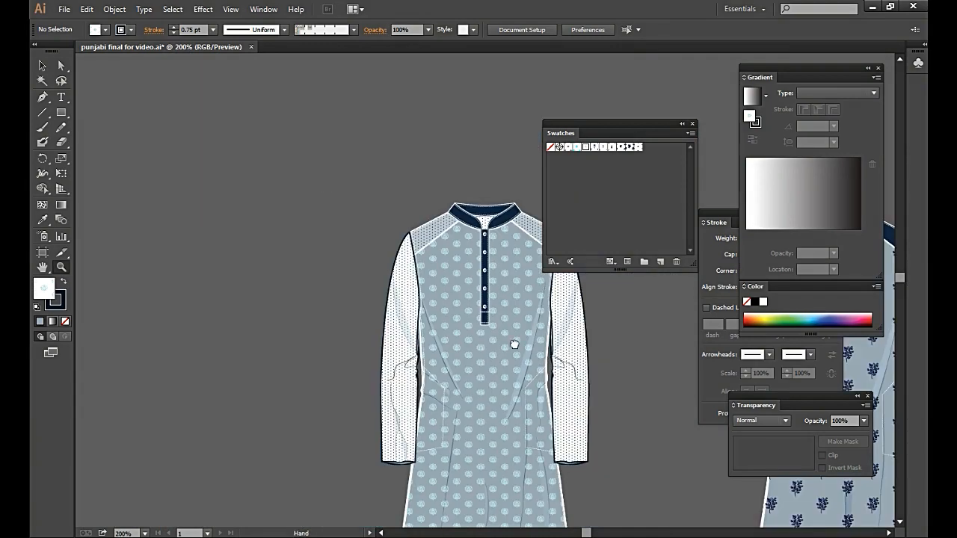
left_click_drag(514, 343, 278, 254)
left_click_drag(477, 405, 416, 399)
left_click_drag(519, 408, 341, 394)
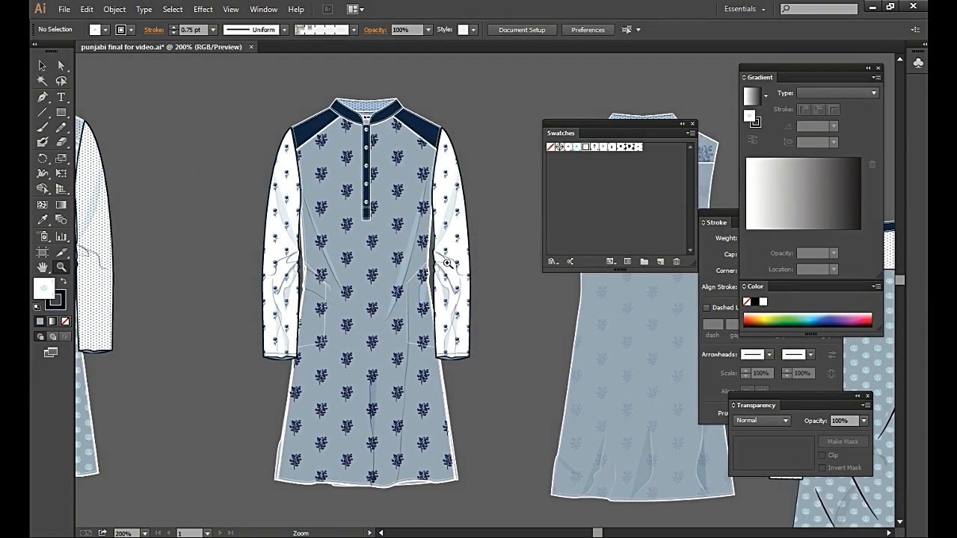
left_click(413, 199)
key("v")
left_click(392, 292)
left_click(115, 9)
left_click(127, 53)
left_click(114, 9)
left_click(143, 71)
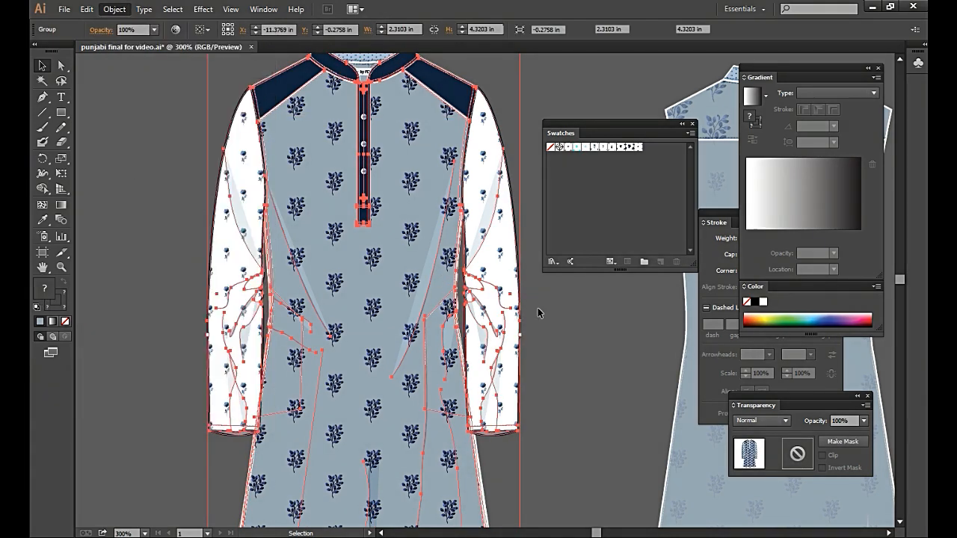
left_click(562, 106)
left_click(410, 212)
left_click(114, 9)
left_click(123, 70)
Replace the front body's leaf pattern with the small dark-and-green block motif pattern swatch.
left_click(454, 160)
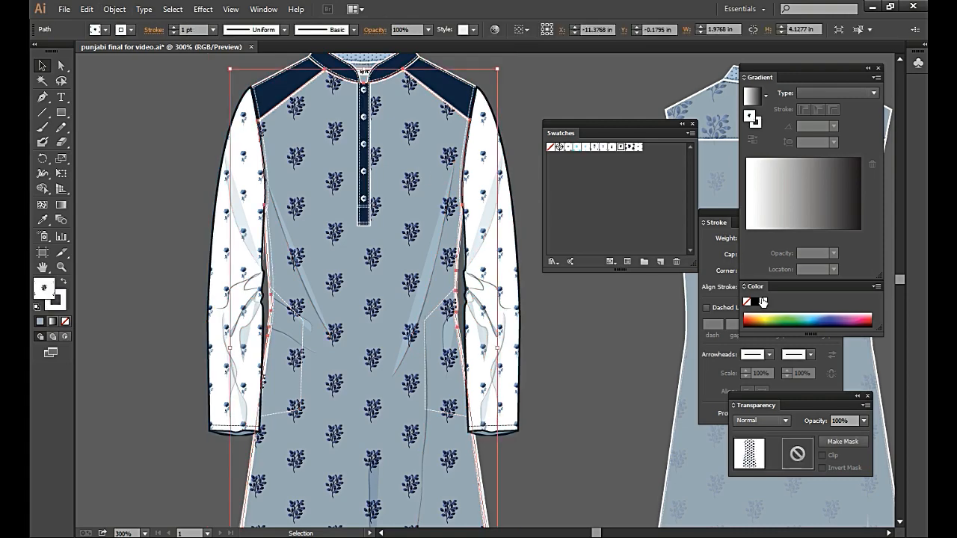
left_click(602, 147)
left_click(617, 148)
left_click(613, 147)
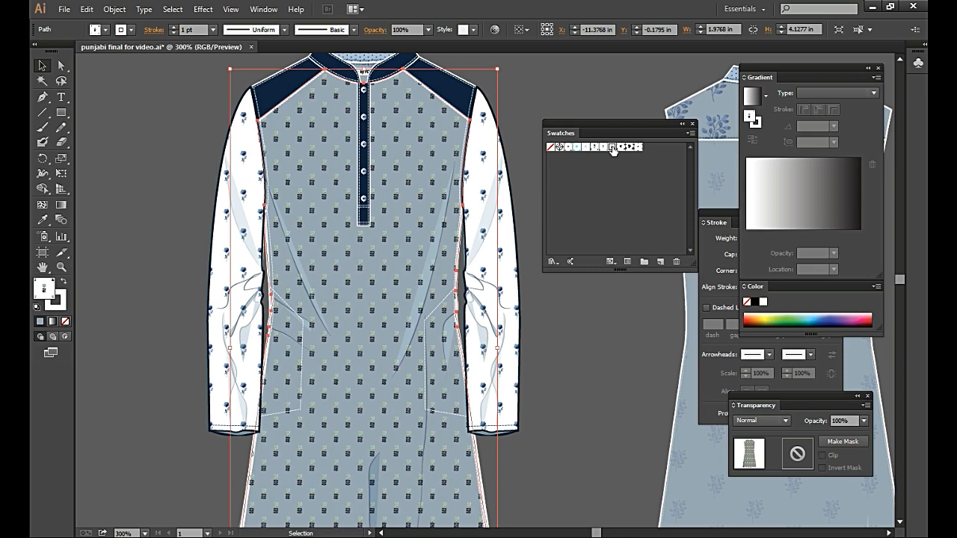
Try the turquoise lotus pattern on the left yoke and New Pattern Swatch 1 on the right yoke.
left_click(460, 103)
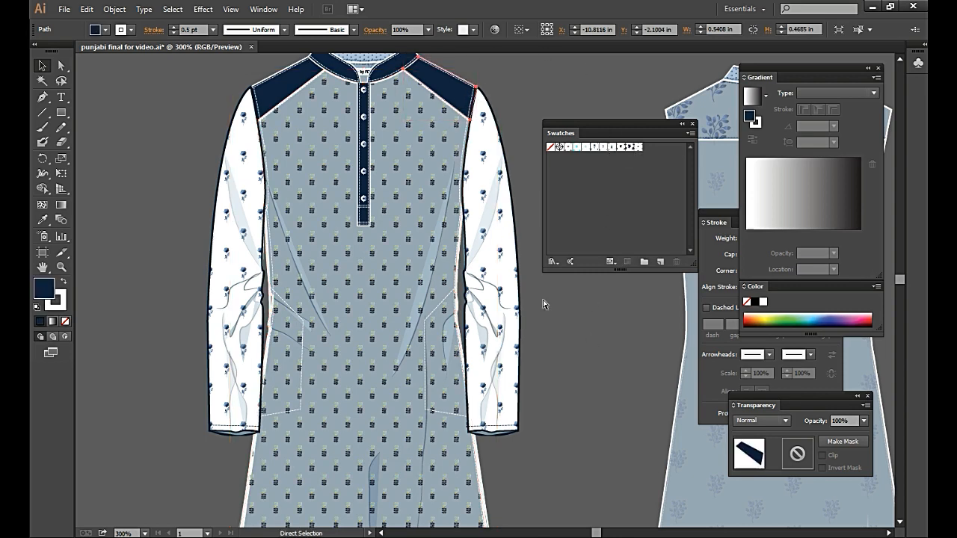
left_click(282, 93)
left_click(577, 147)
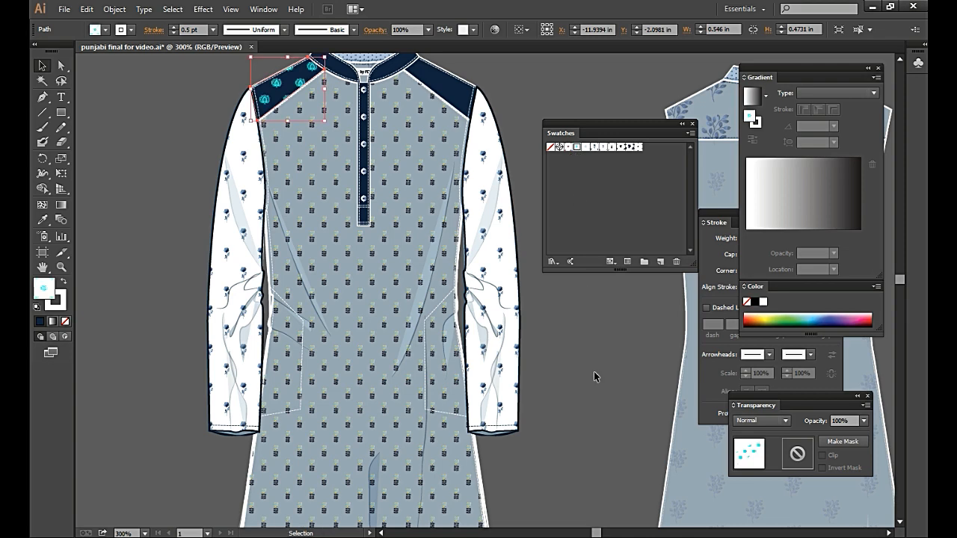
left_click(467, 93)
left_click(569, 147)
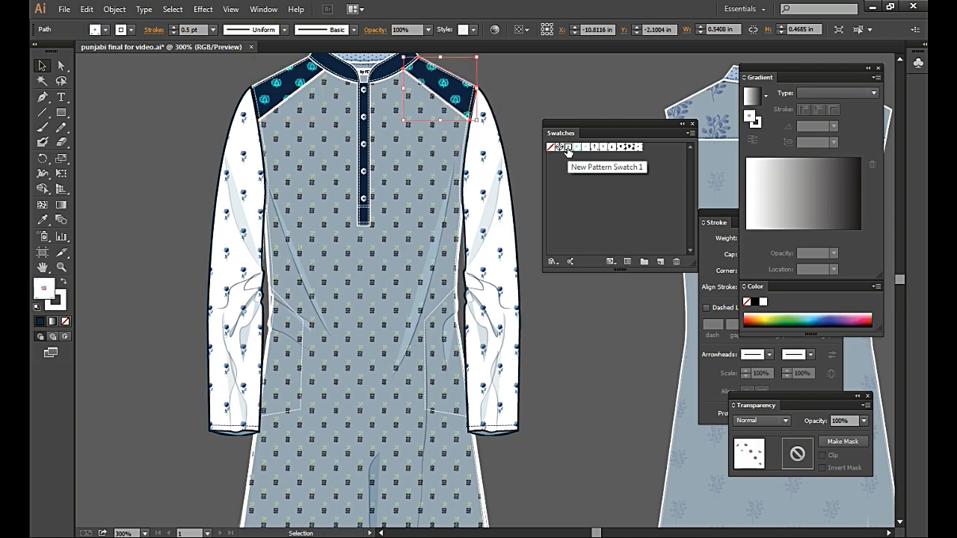
Try the small-dot New Pattern 5 on the left yoke and remove the pattern from the right yoke.
left_click(281, 84)
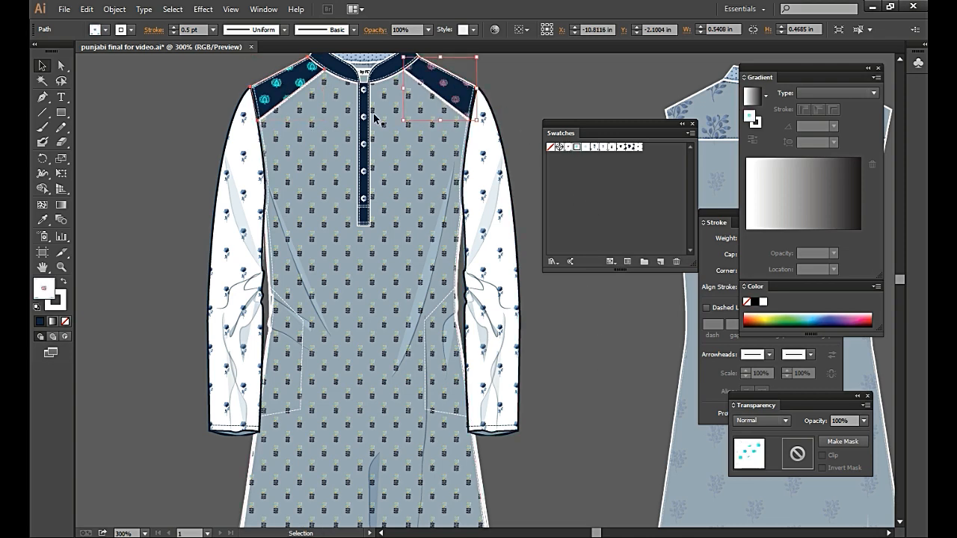
left_click(605, 146)
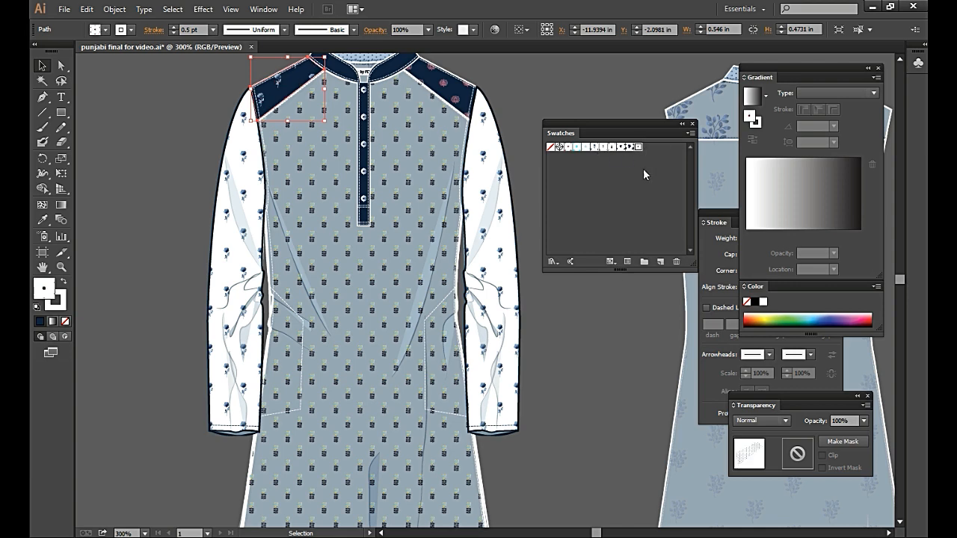
left_click(638, 147)
double_click(640, 148)
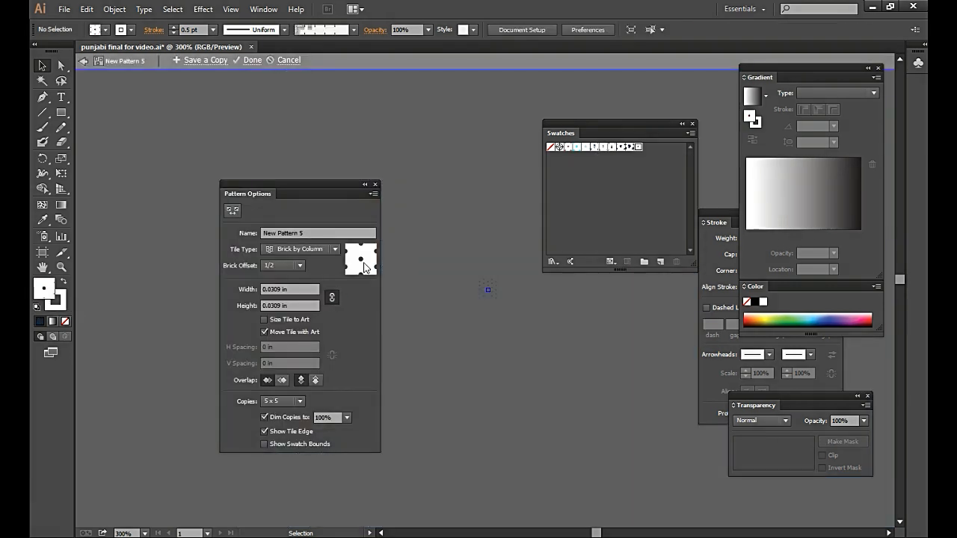
left_click(286, 60)
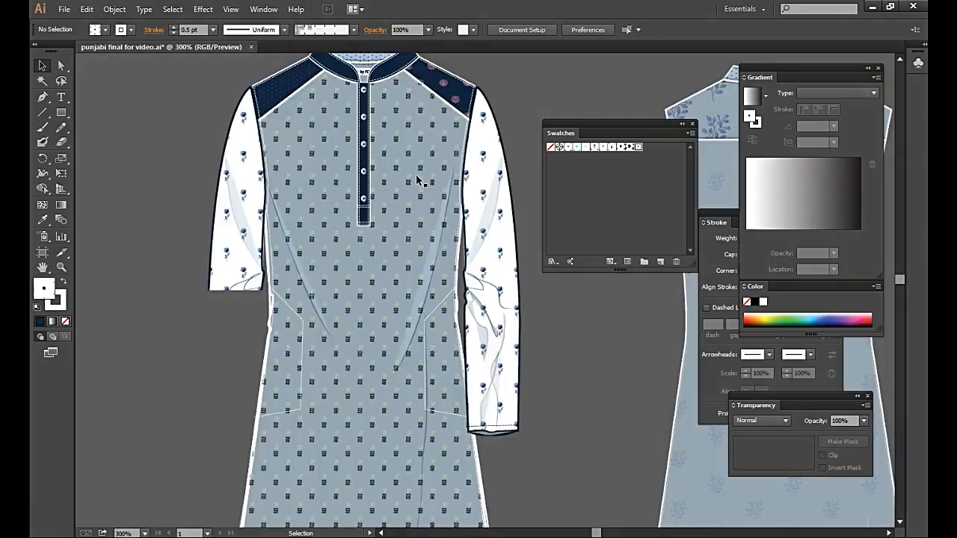
left_click(445, 103)
key("Delete")
Try a solid pale blue fill on the left yoke.
left_click(266, 91)
double_click(42, 288)
type("CBDDEF")
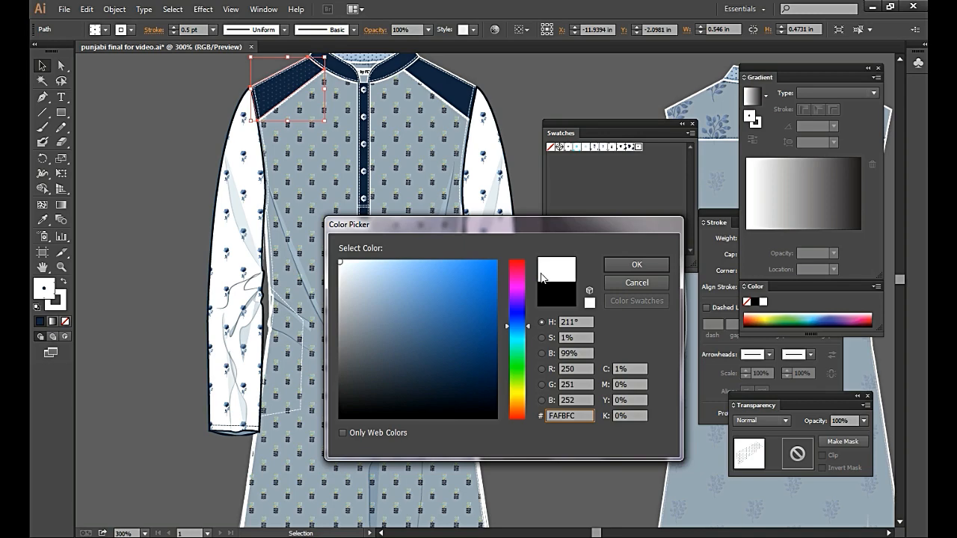
left_click(622, 270)
left_click(571, 343)
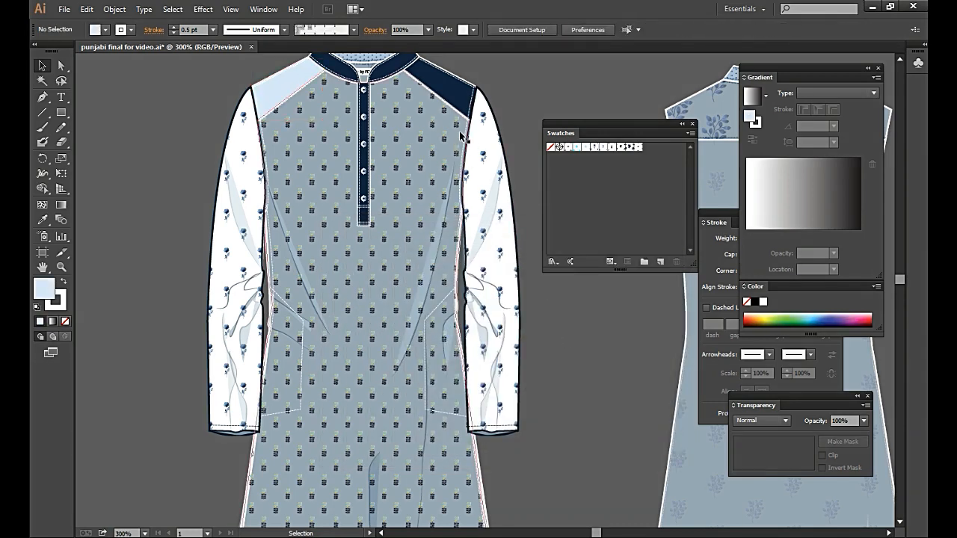
Fill the right yoke with grey 7B8084 and copy that colour to the left yoke with the Eyedropper.
left_click(454, 98)
double_click(50, 293)
left_click(349, 336)
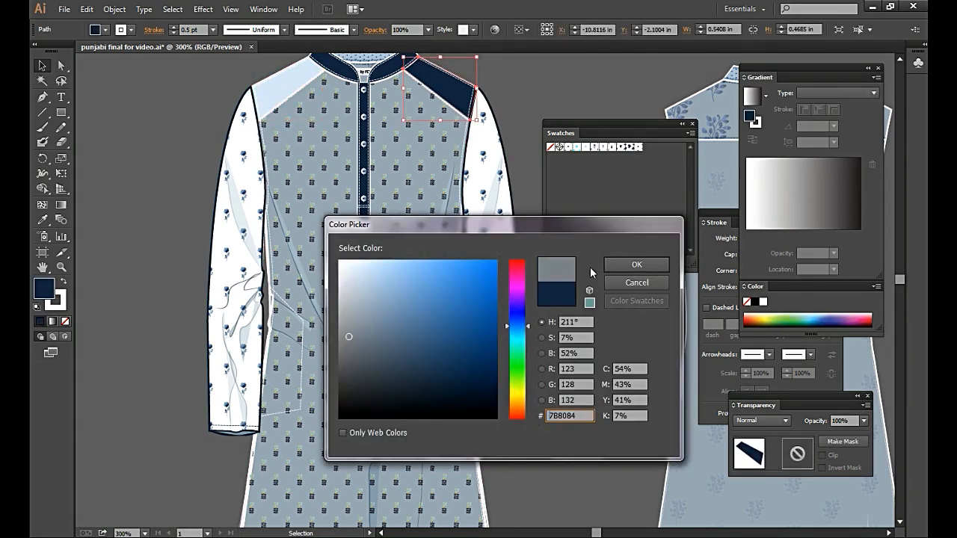
left_click(633, 266)
left_click(584, 393)
left_click(280, 91)
key("i")
left_click(449, 82)
left_click(42, 66)
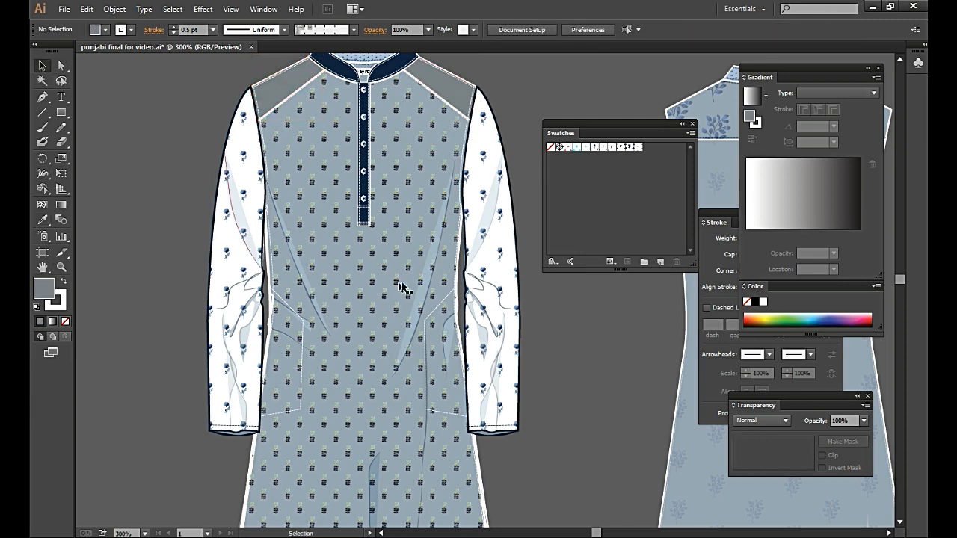
Overlay the small-dot New Pattern 5 on both grey yokes.
left_click(441, 86)
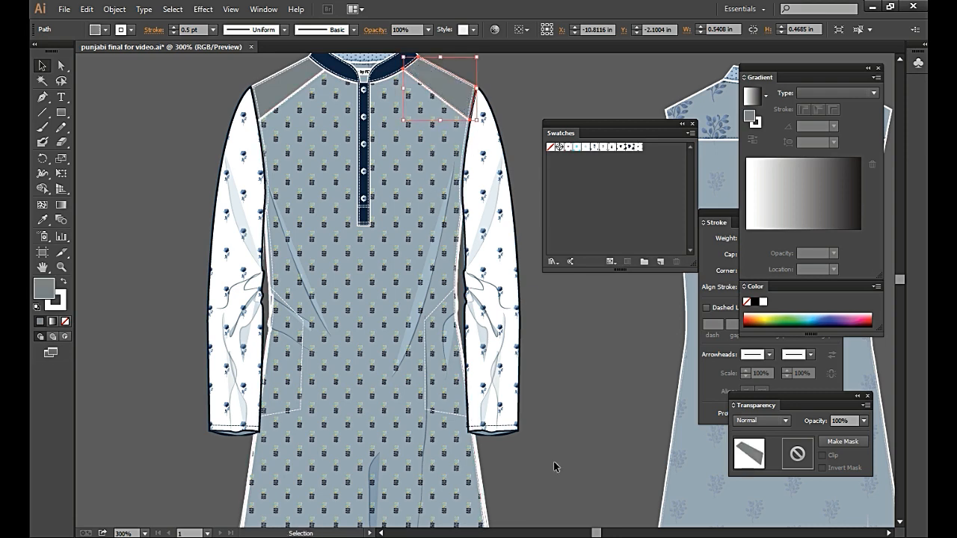
left_click(586, 379)
left_click(448, 100)
left_click(637, 147)
left_click(287, 84)
left_click(637, 147)
left_click(604, 355)
Fill the right front collar piece with white and copy that fill to the left piece with the Eyedropper.
key("space")
left_click_drag(382, 165, 382, 263)
left_click(389, 178)
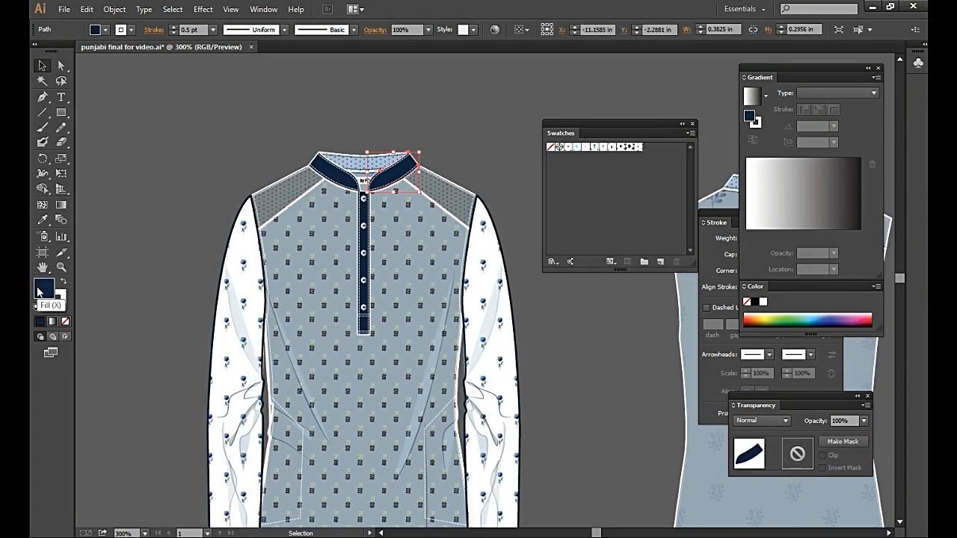
double_click(42, 288)
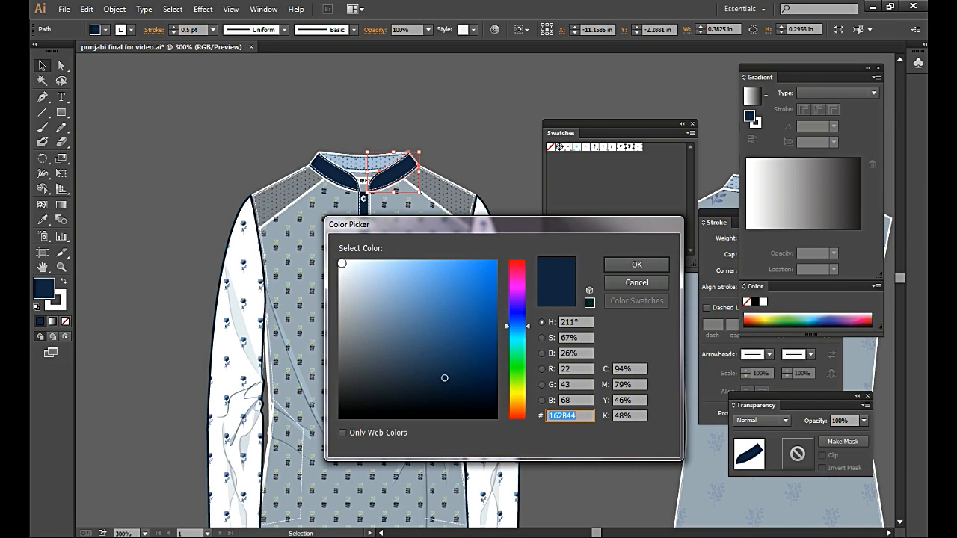
type("ffffff")
key("Return")
left_click(340, 175)
key("i")
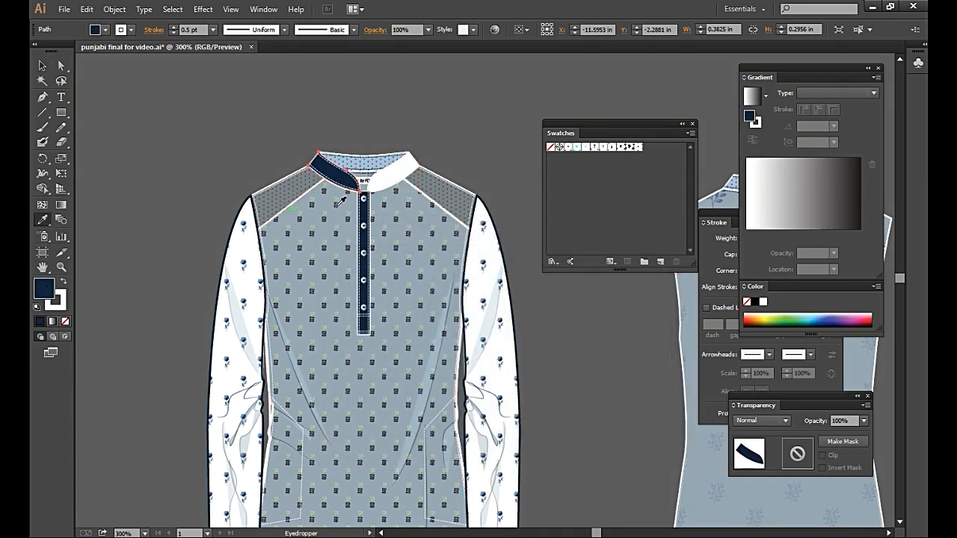
left_click(386, 174)
left_click(42, 66)
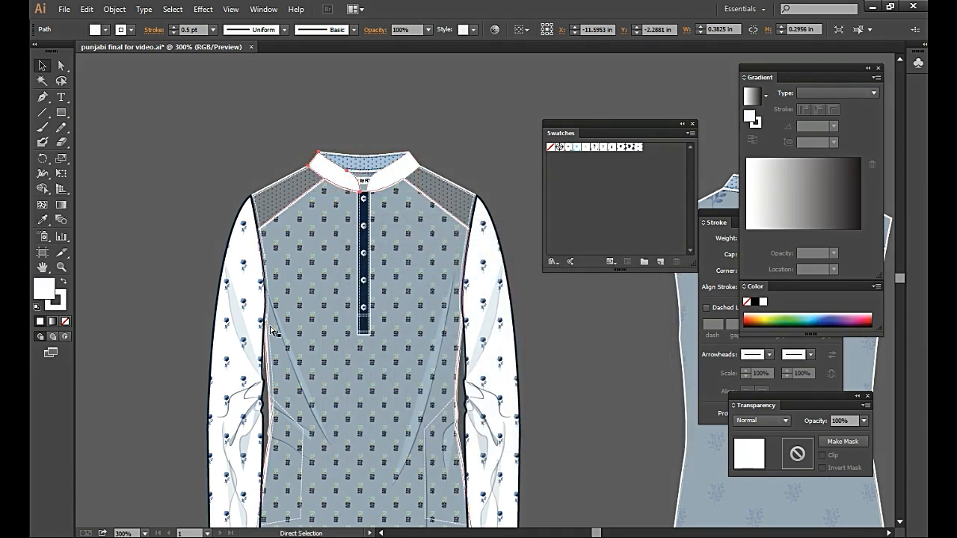
Apply the small-dot pattern to both white front collar pieces.
left_click(398, 177)
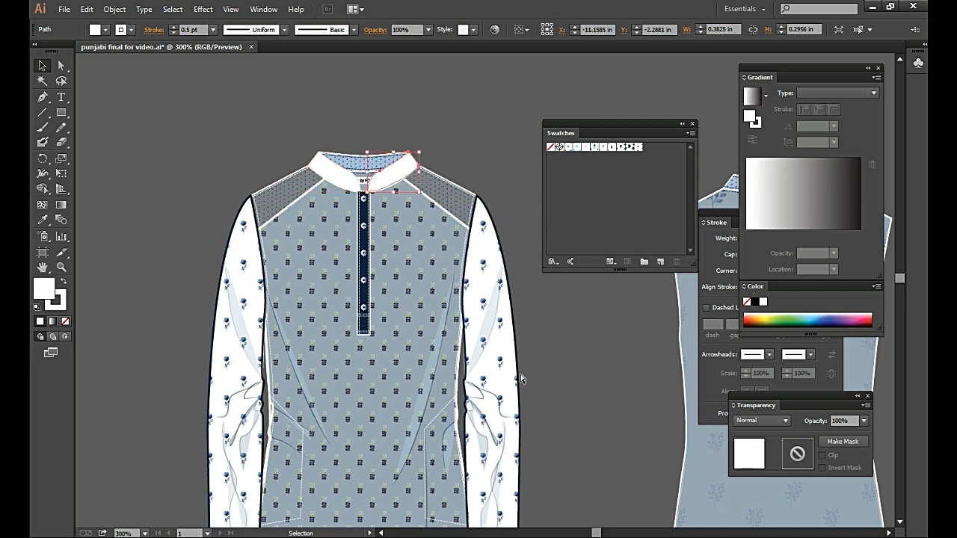
left_click(576, 361)
left_click(329, 170)
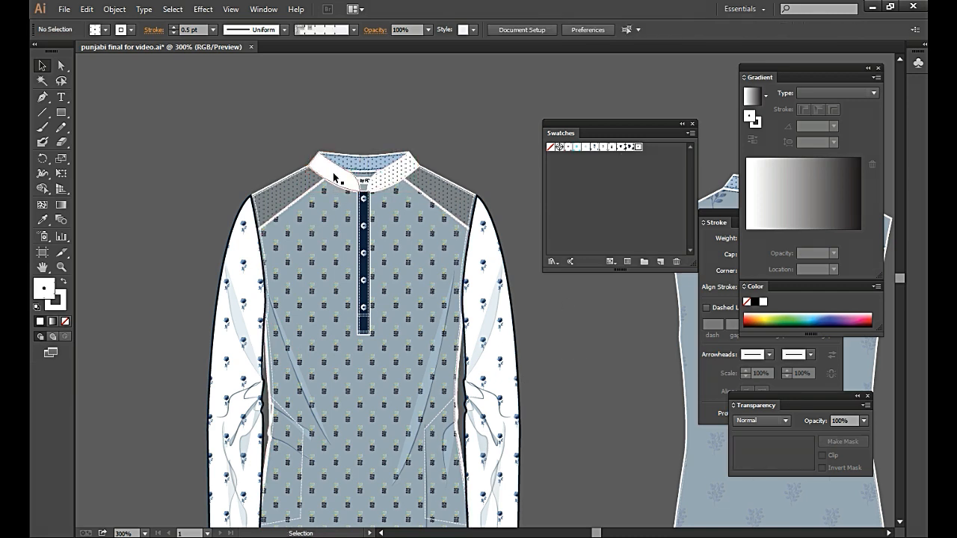
left_click(595, 354)
Give both dotted front collar pieces a dark blue outline.
left_click(398, 176)
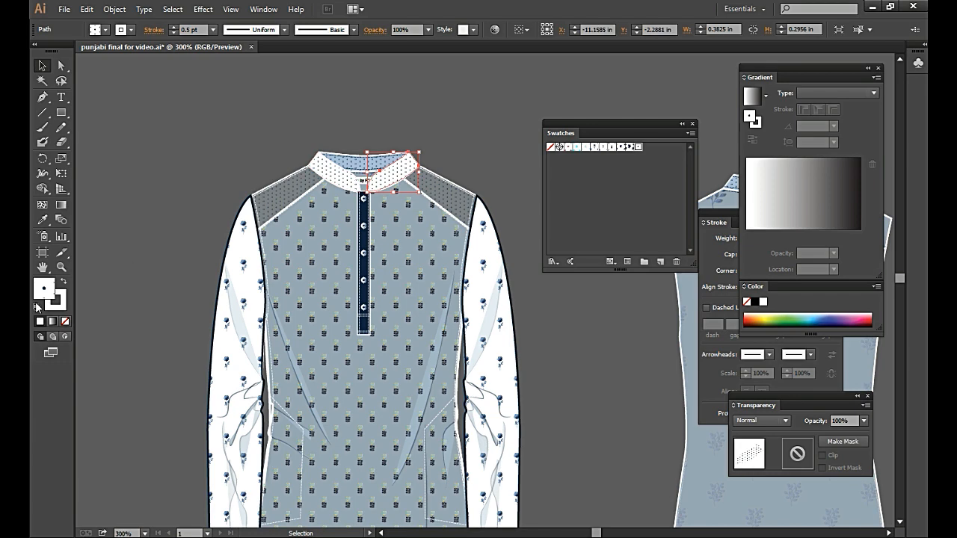
double_click(64, 305)
left_click(419, 358)
left_click(636, 264)
left_click(560, 449)
left_click(343, 184)
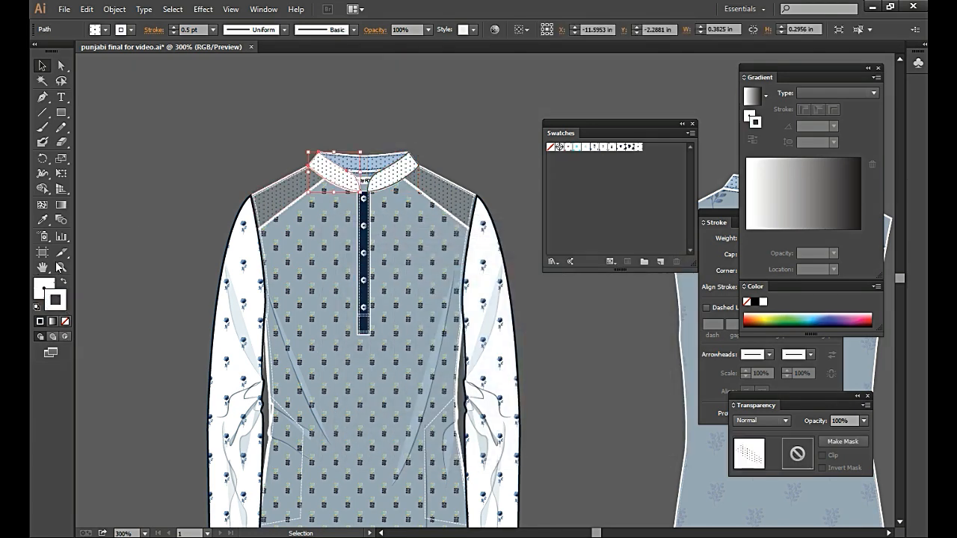
key("x")
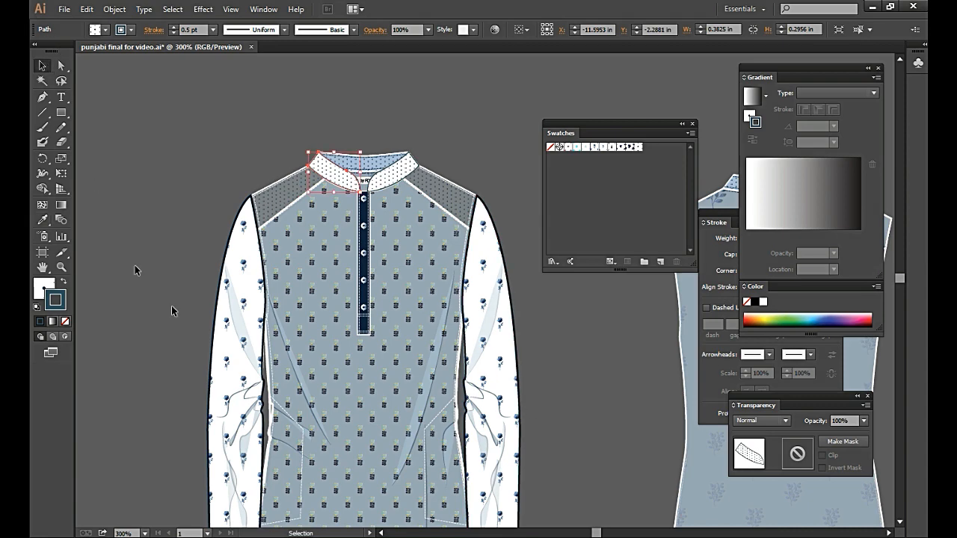
left_click(467, 156)
Examine the restyled collar, yokes and sleeve up close and compare the whole garment with its neighbour.
left_click_drag(274, 122, 573, 306)
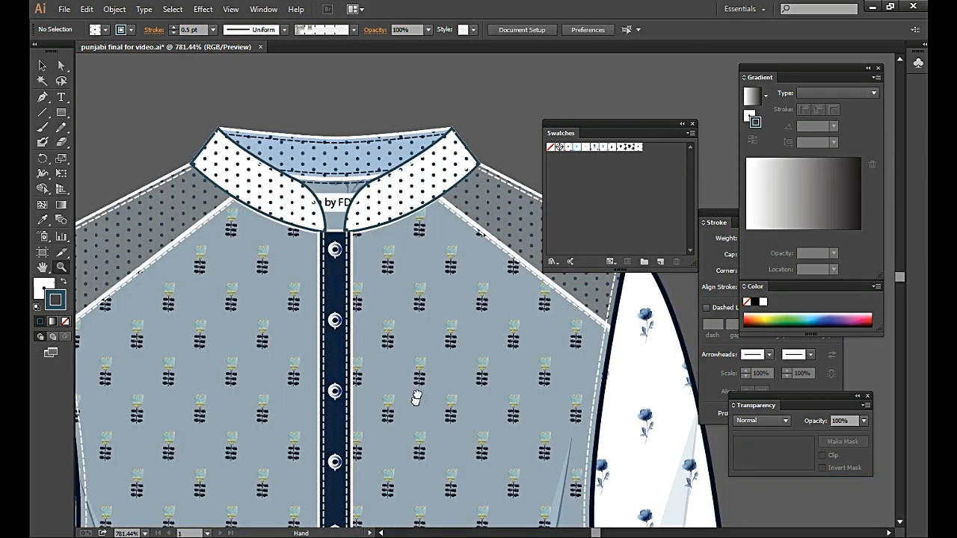
left_click_drag(416, 397, 425, 391)
left_click_drag(598, 441, 352, 372)
key("ctrl+minus")
key("ctrl+minus")
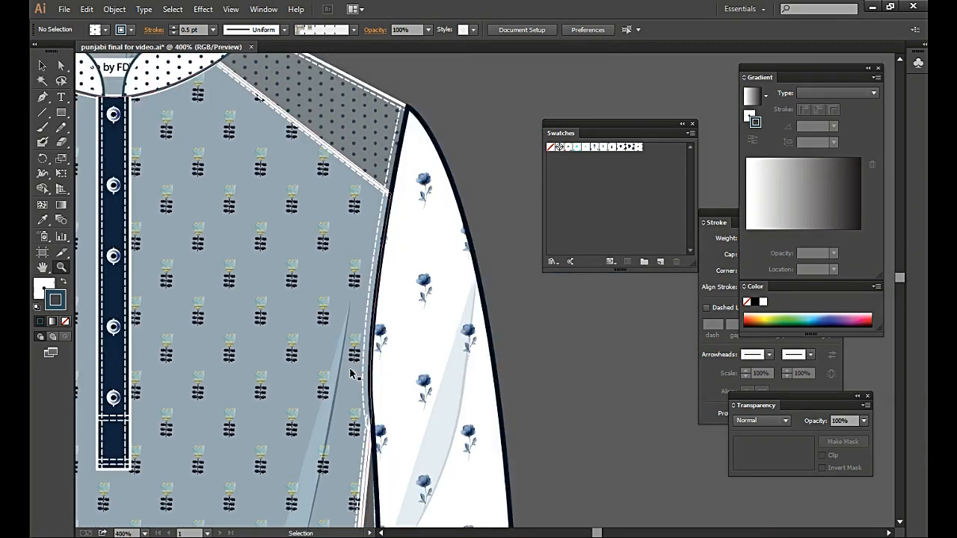
key("ctrl+minus")
left_click_drag(454, 461, 499, 396)
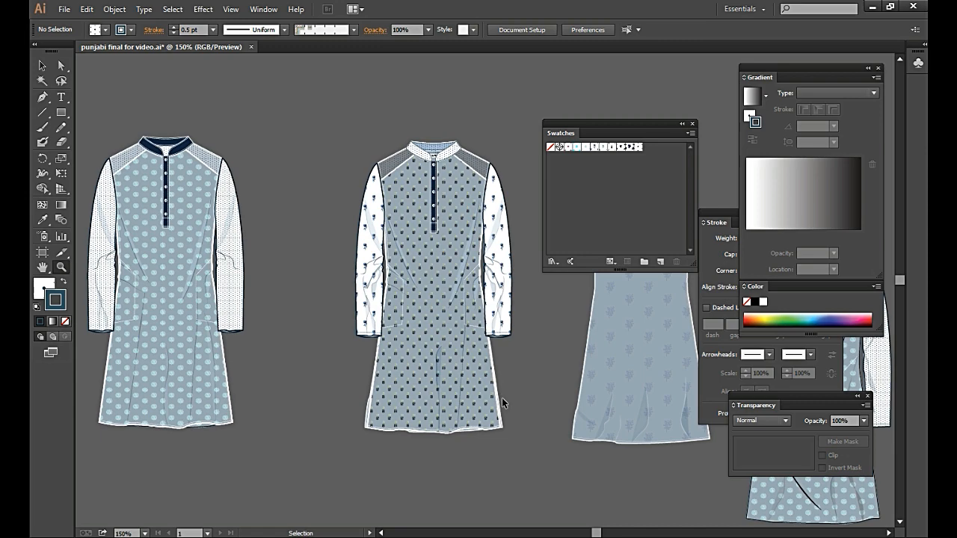
Add the text "Thanks for watching" beside the restyled garment's collar.
key("ctrl+plus")
key("ctrl+plus")
key("ctrl+plus")
left_click_drag(431, 301, 395, 374)
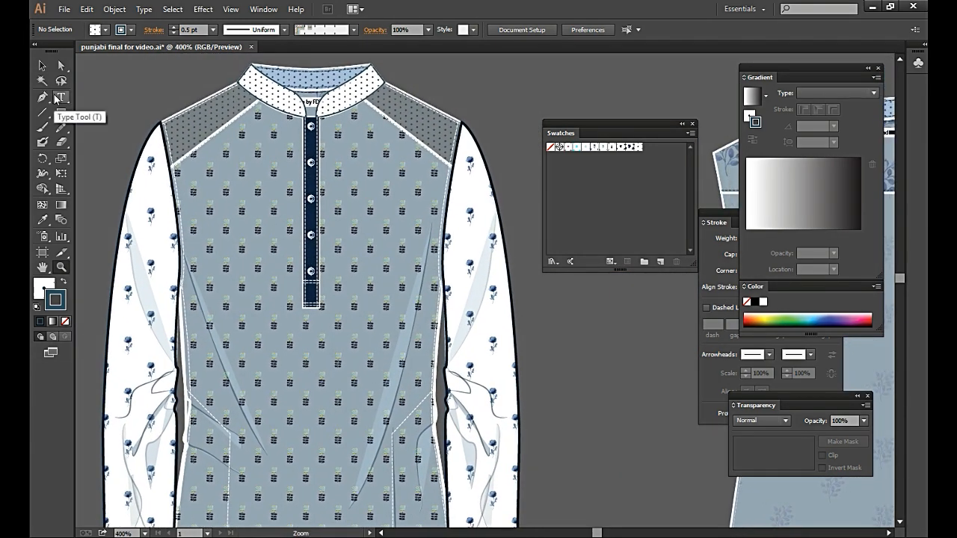
left_click(58, 98)
left_click(408, 75)
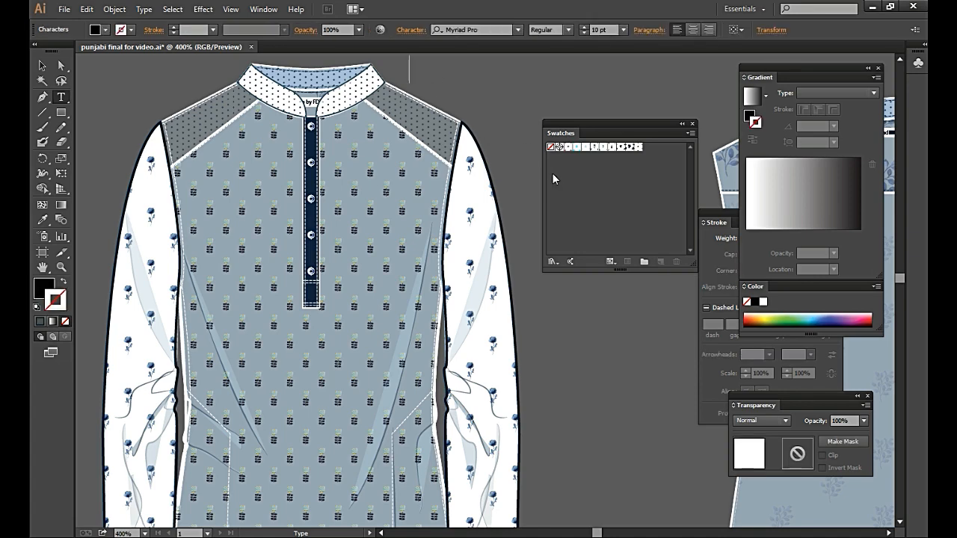
type("Thanks")
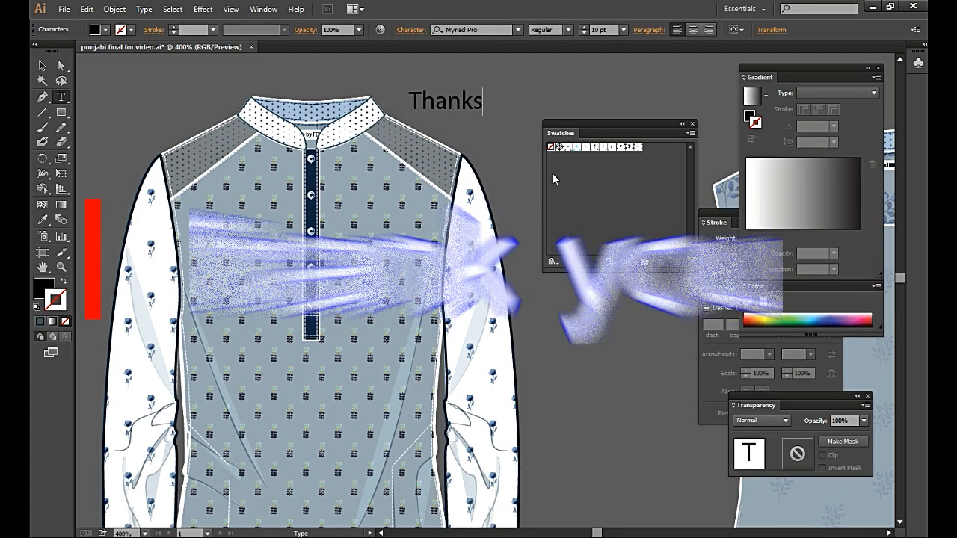
type(" for watching")
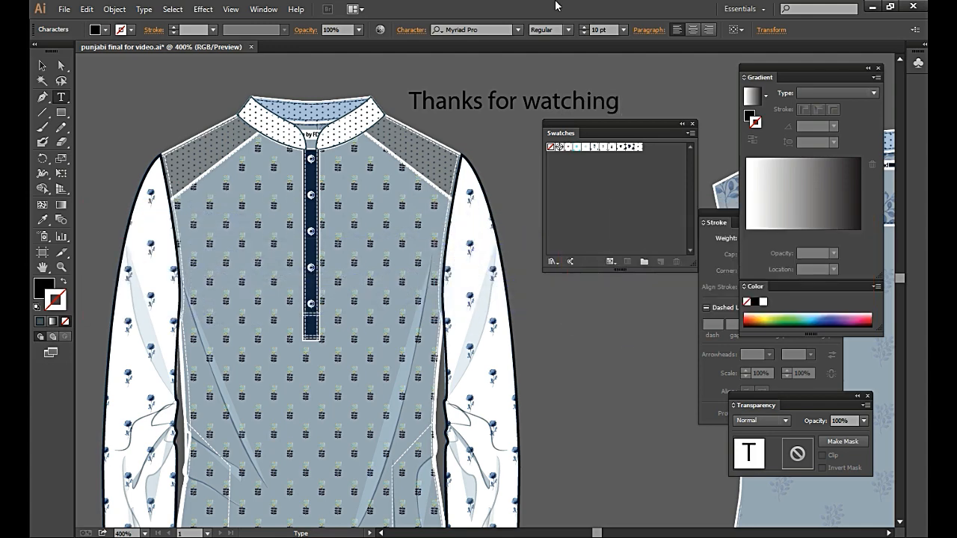
Change the fill of the "Thanks for watching" text to white.
double_click(43, 288)
left_click(342, 264)
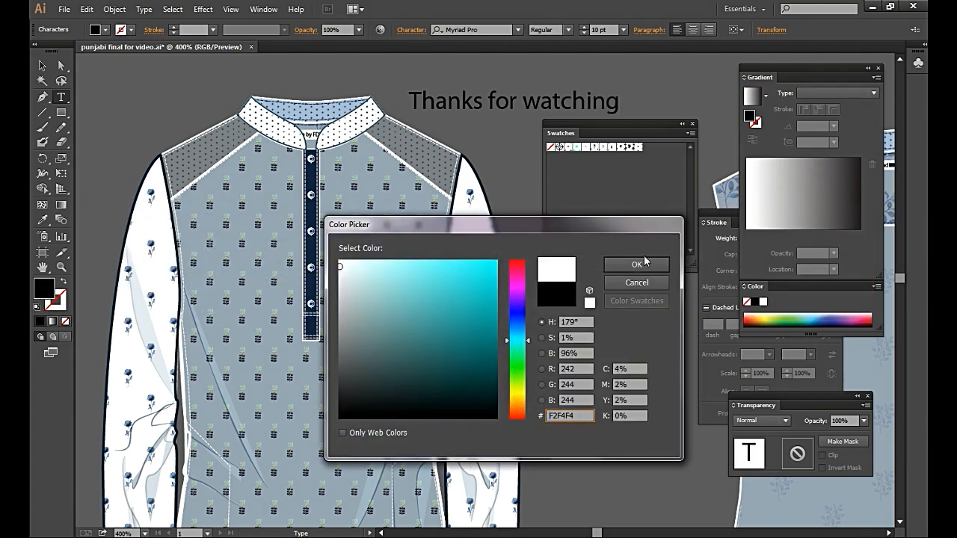
left_click(636, 264)
left_click(43, 65)
double_click(39, 287)
left_click(340, 258)
left_click(619, 263)
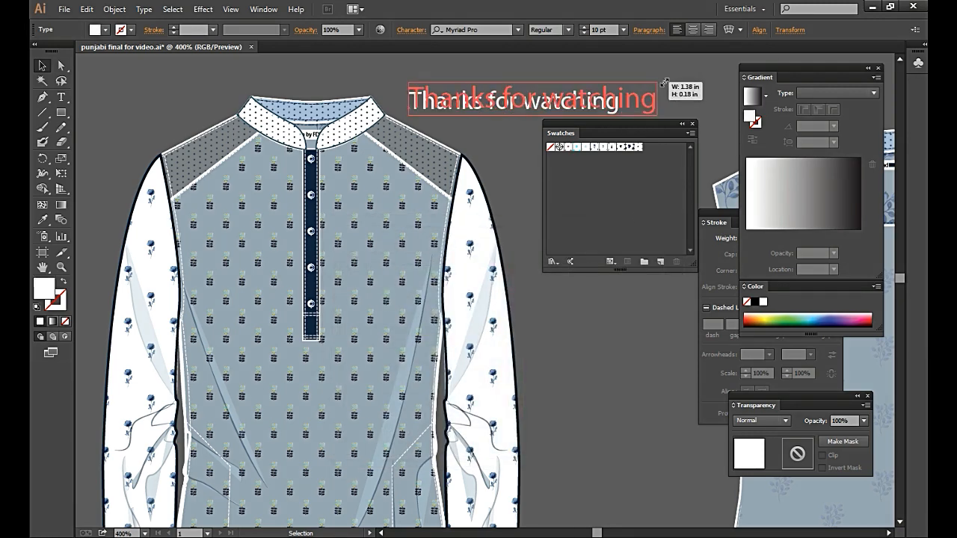